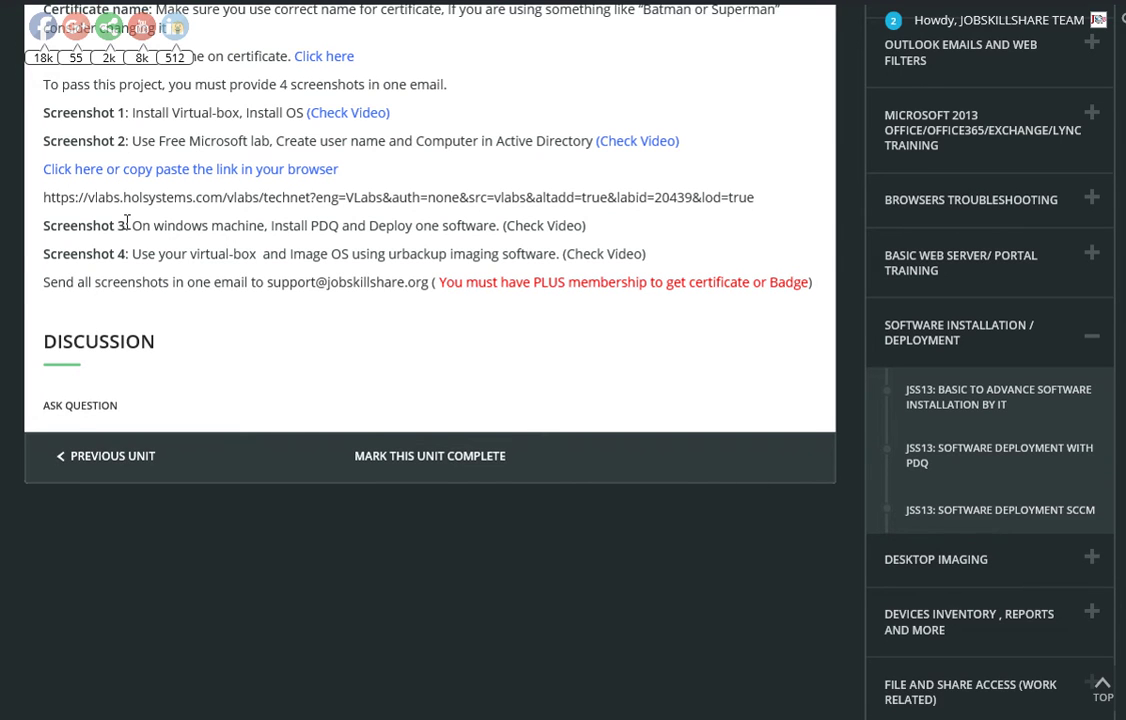
{"action": "left_click_drag", "start_coordinate": [127, 222], "coordinate": [43, 226]}
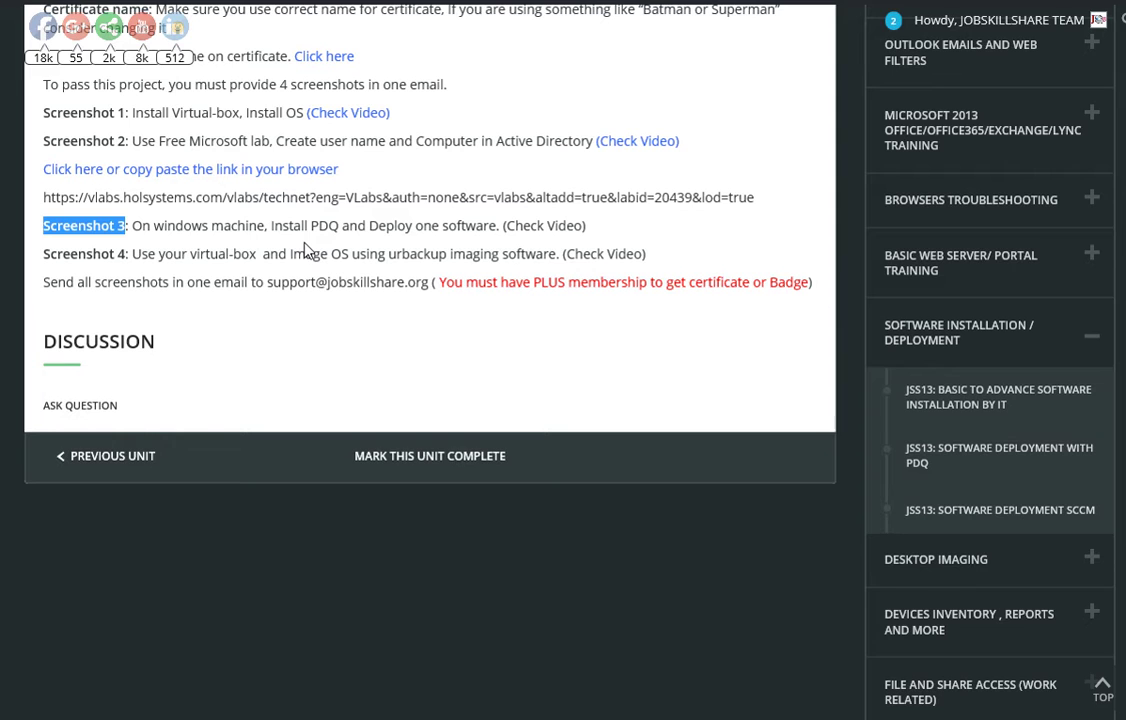
{"action": "left_click", "coordinate": [688, 319]}
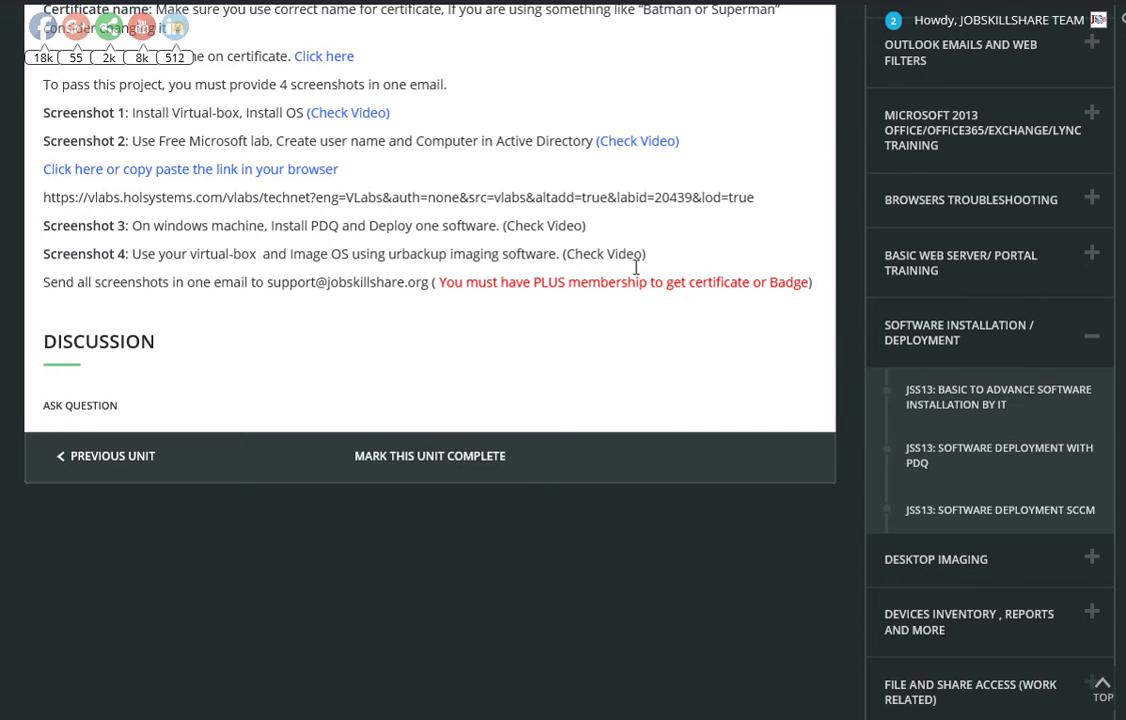
{"action": "triple_click", "coordinate": [894, 326]}
{"action": "left_click", "coordinate": [925, 340]}
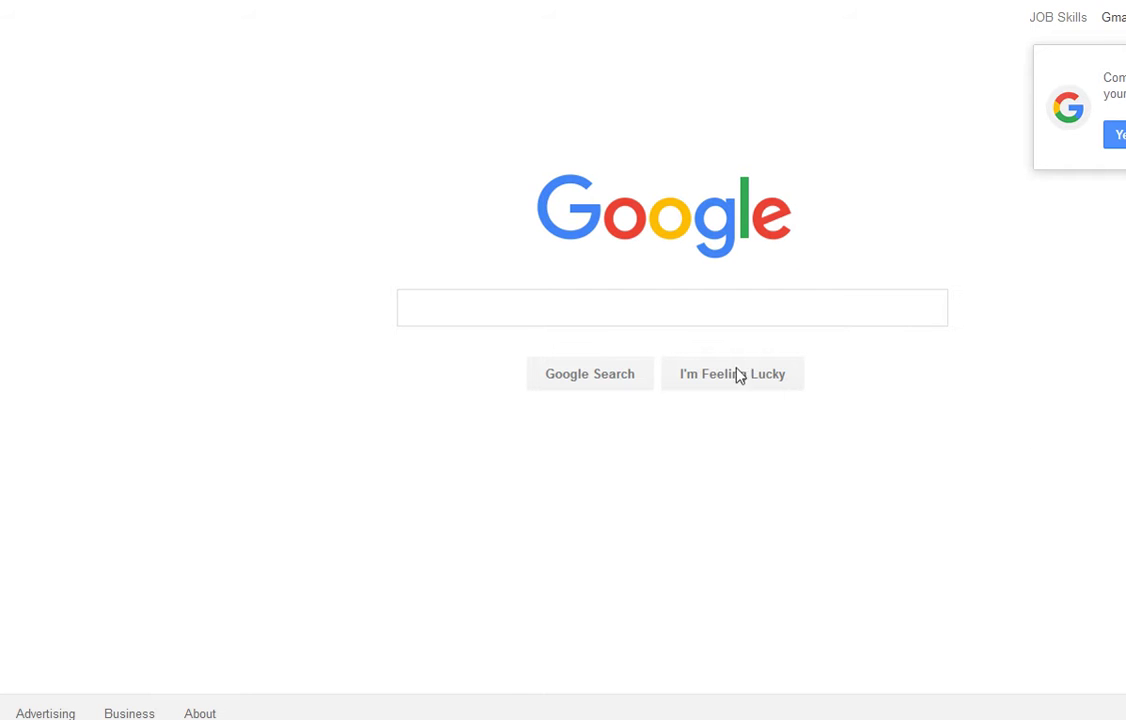
Search Google for "pdq deploy" and open the Download PDQ Deploy result from Admin Arsenal.
{"action": "left_click", "coordinate": [643, 312]}
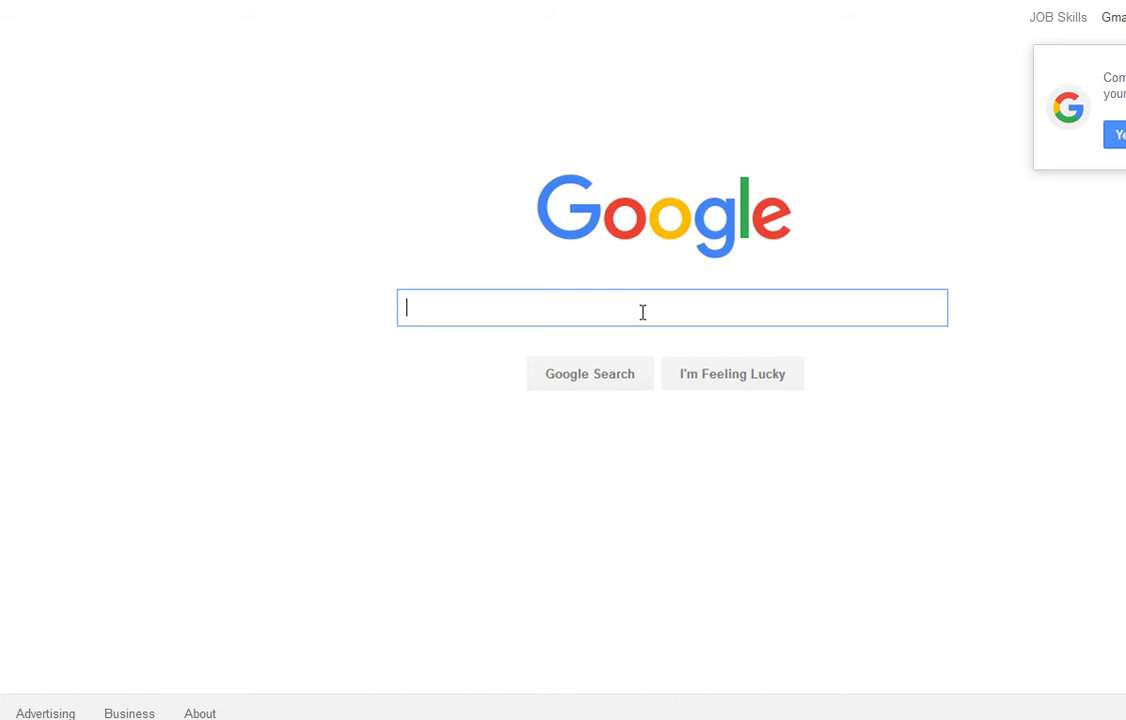
{"action": "type", "text": "pdq "}
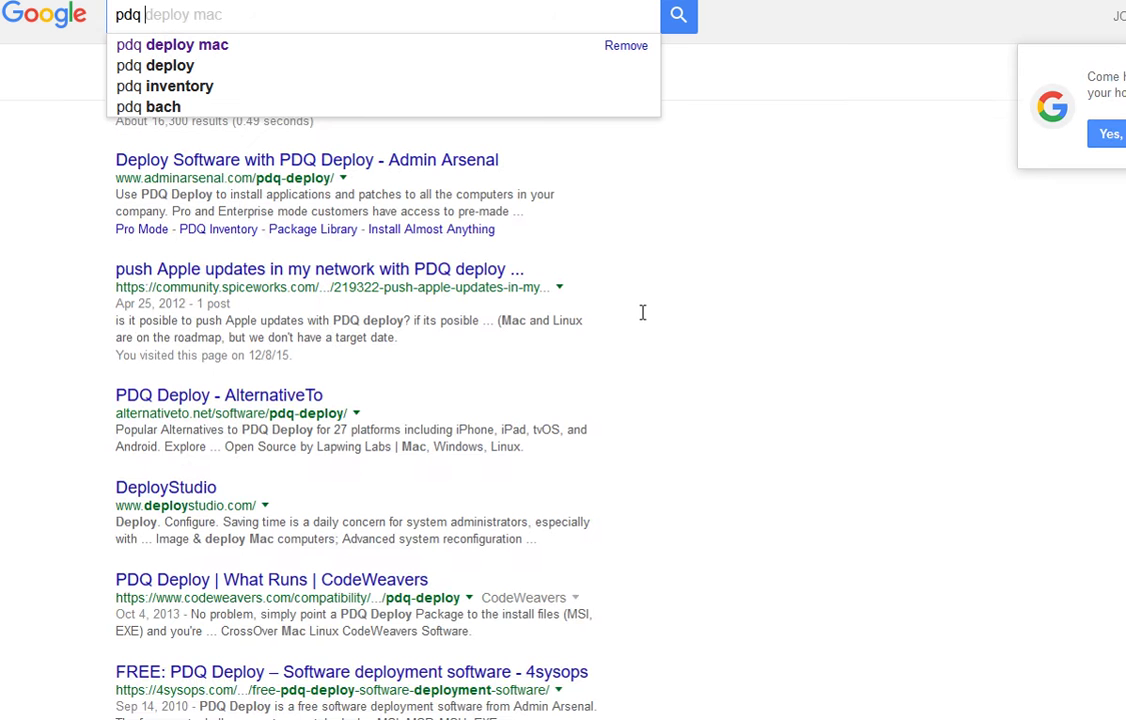
{"action": "type", "text": "deplpoy"}
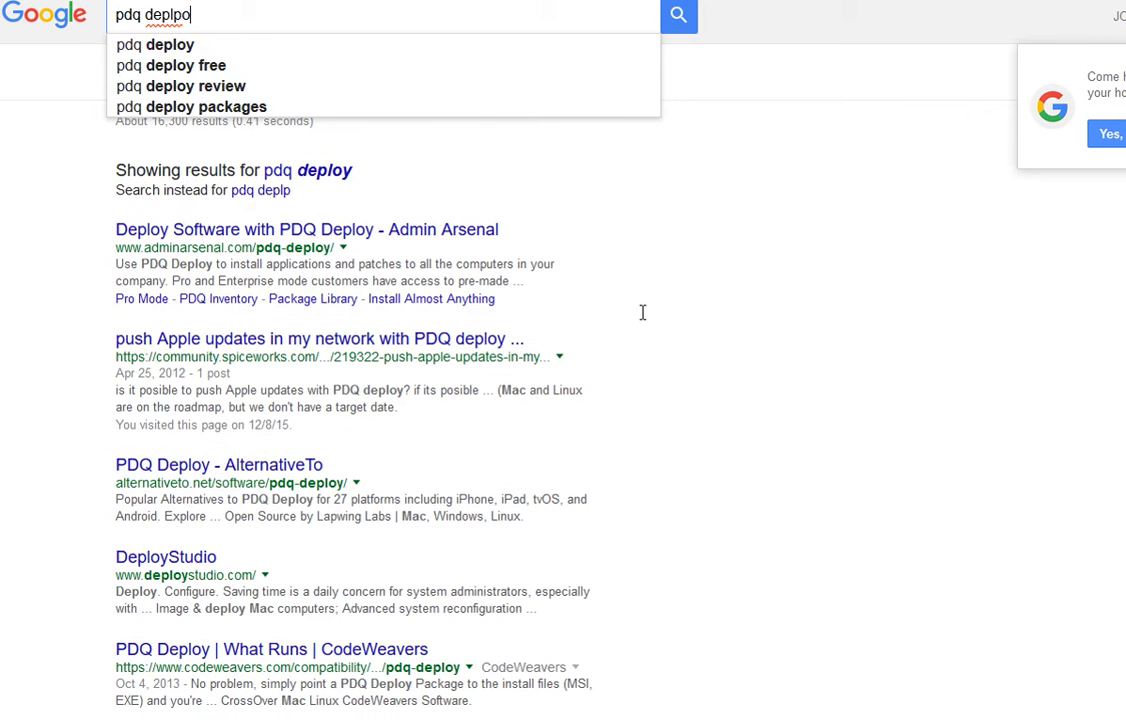
{"action": "key", "text": "Return"}
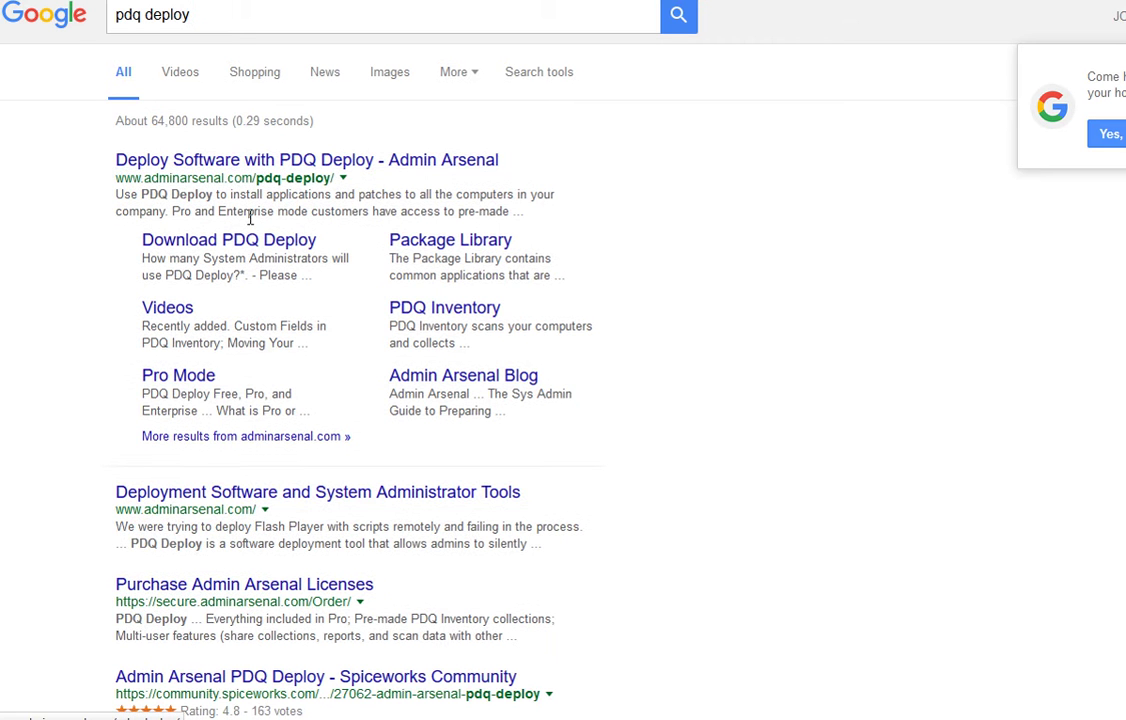
{"action": "left_click", "coordinate": [221, 243]}
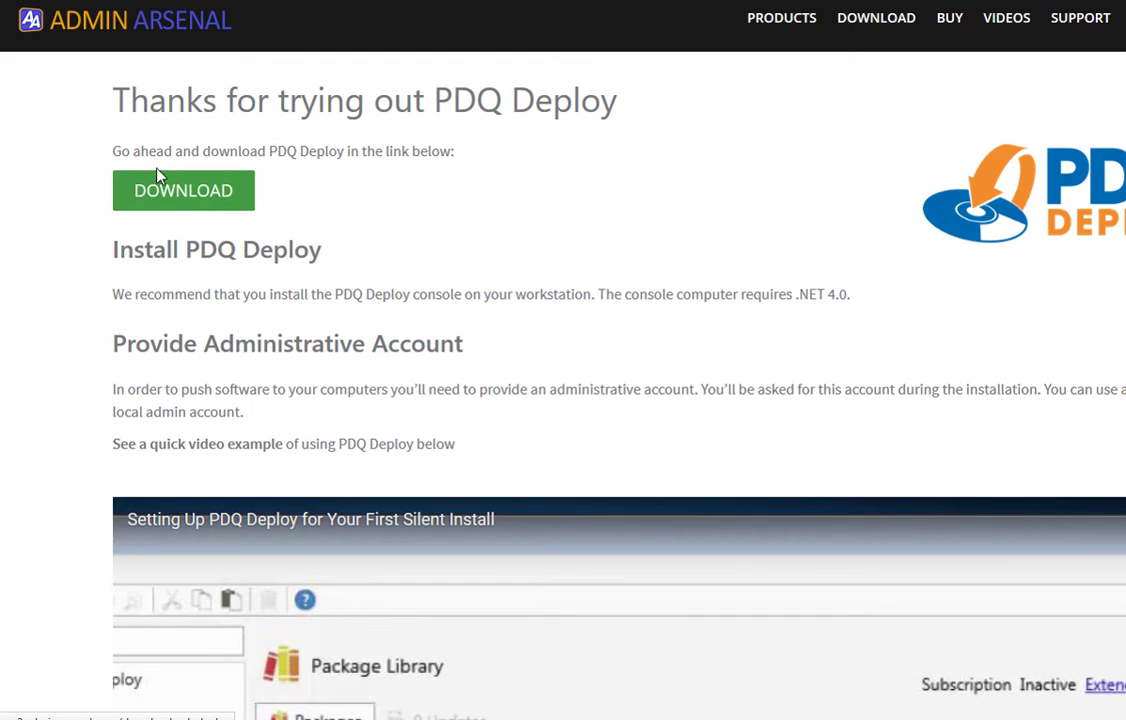
Download the PDQ Deploy zip archive, choosing to save the file instead of opening it.
{"action": "left_click", "coordinate": [163, 200]}
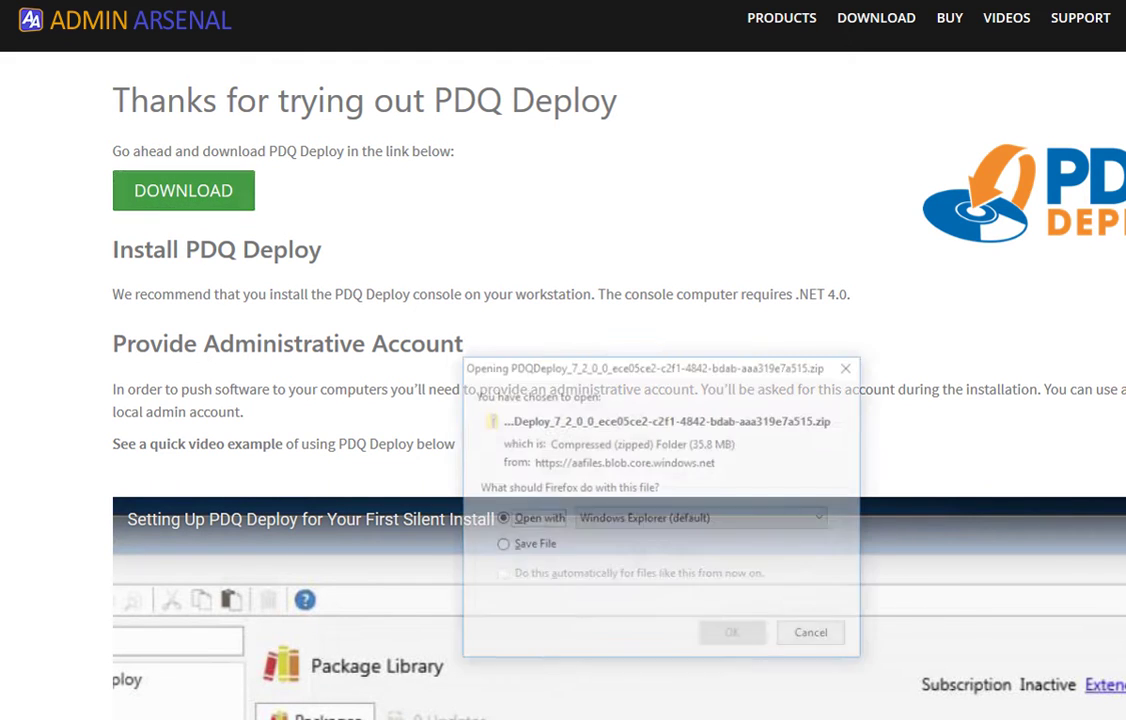
{"action": "left_click", "coordinate": [549, 548]}
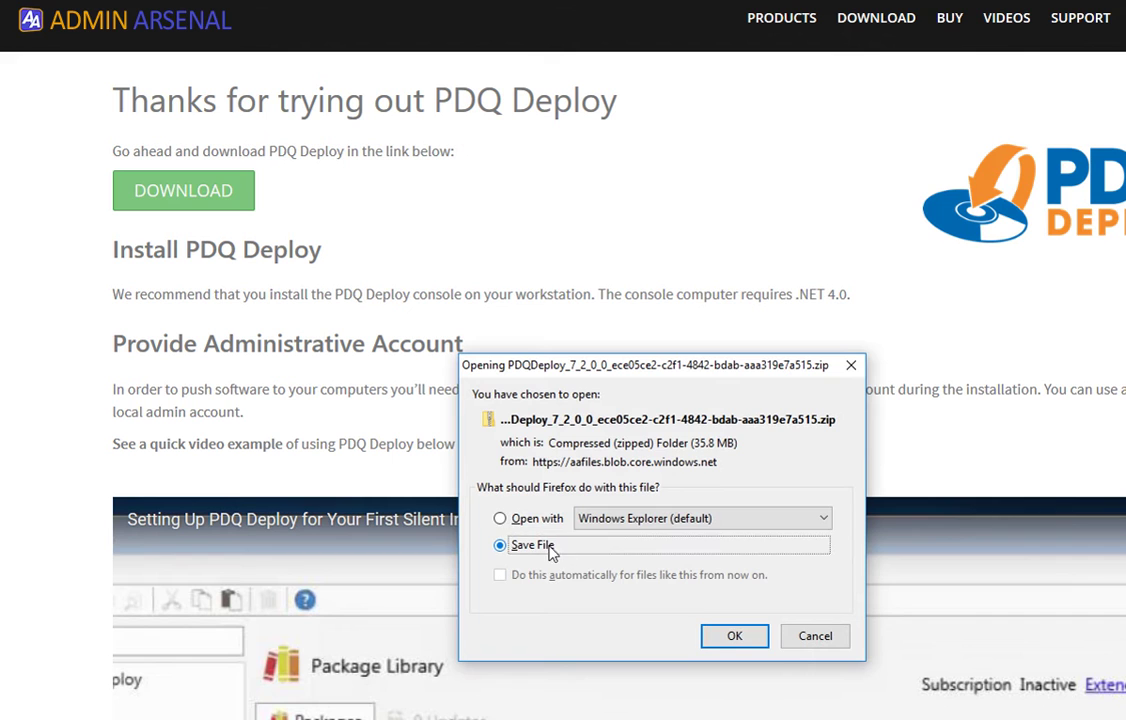
{"action": "left_click", "coordinate": [729, 630]}
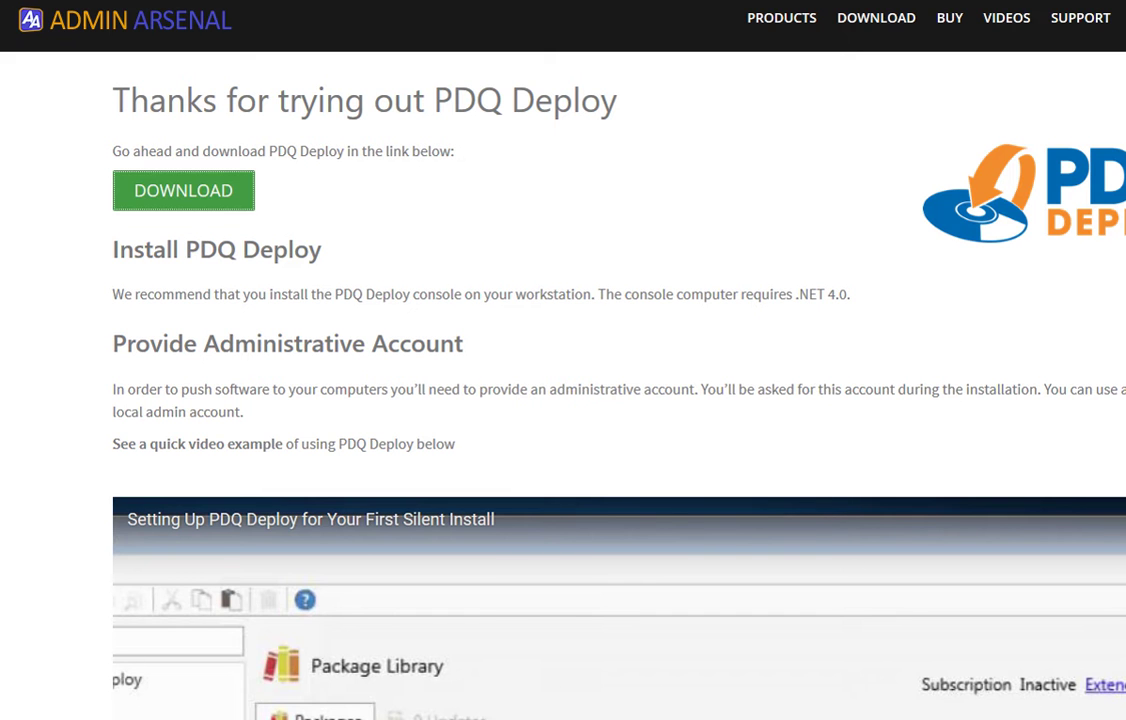
Open the Downloads folder in File Explorer.
{"action": "key", "text": "super"}
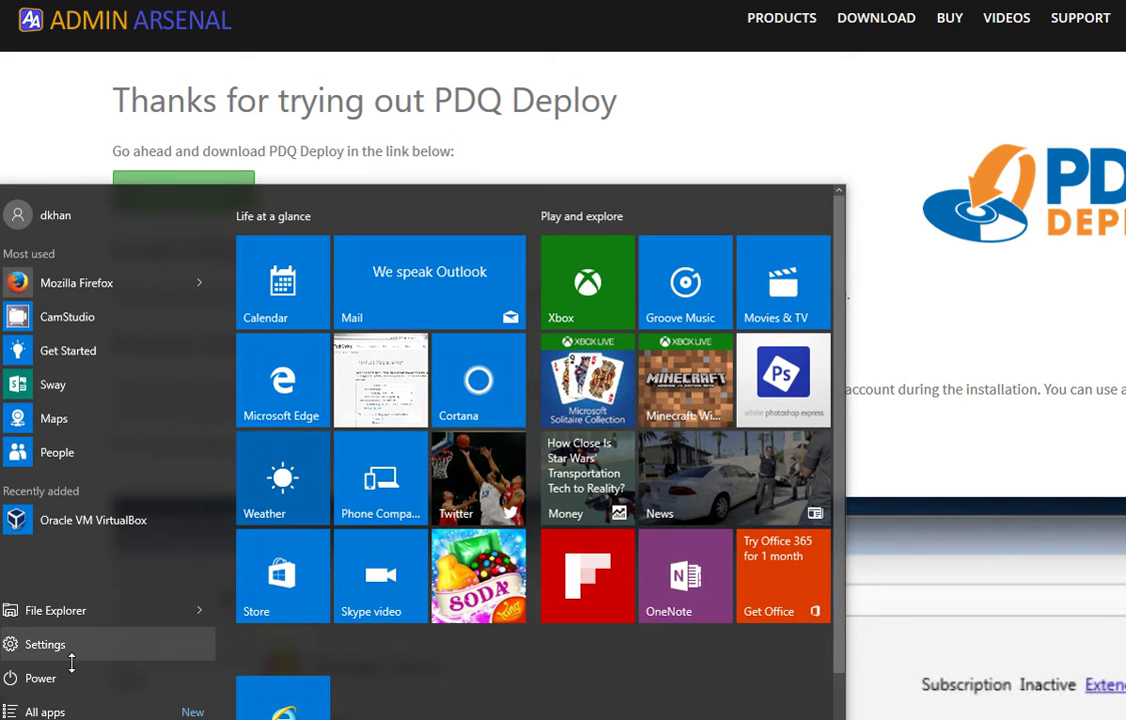
{"action": "left_click", "coordinate": [55, 610]}
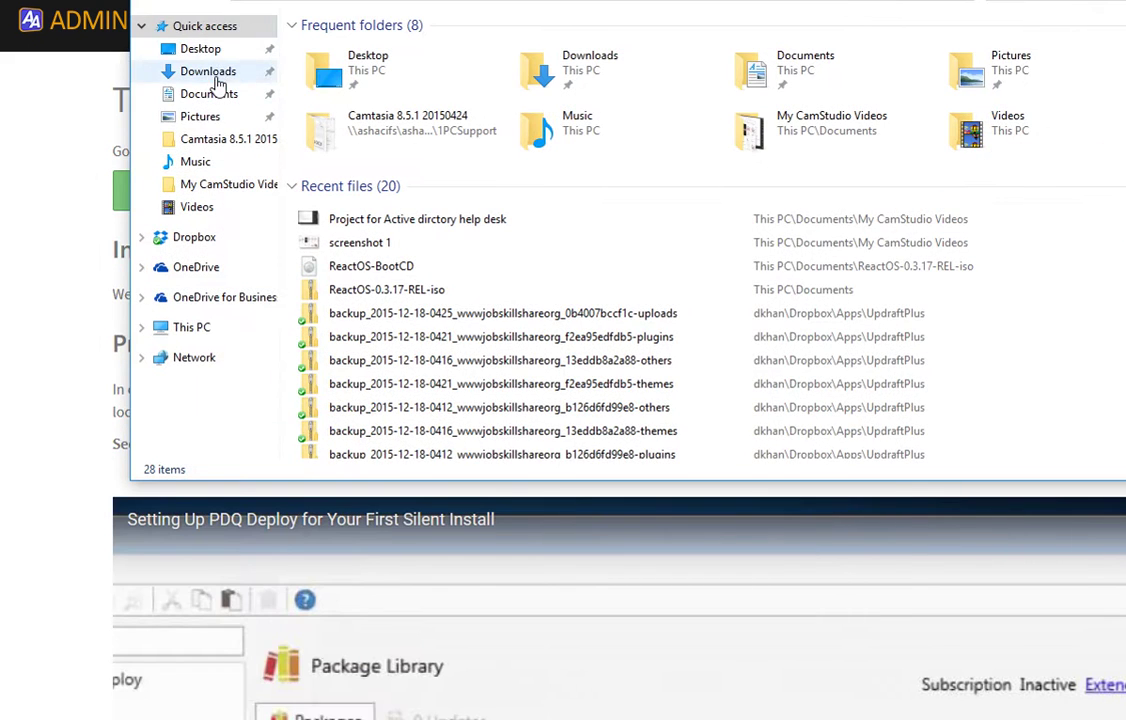
{"action": "left_click", "coordinate": [216, 74]}
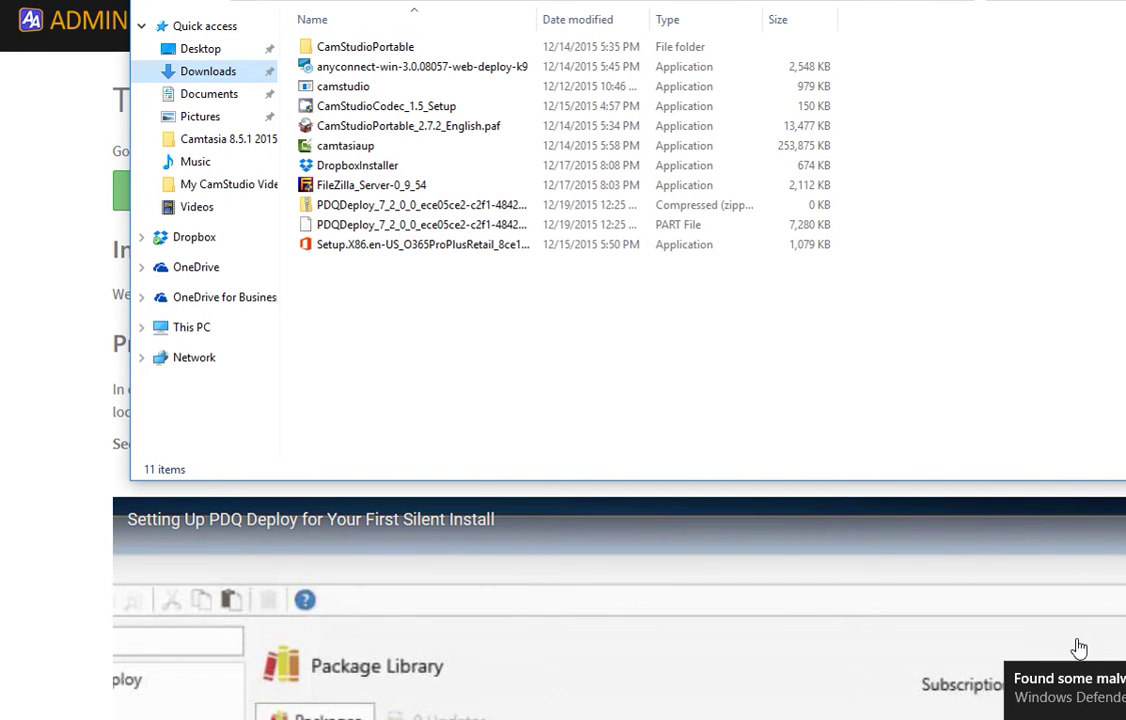
Open the malware alert in Windows Defender, look at its detection history page, and close Windows Defender.
{"action": "left_click", "coordinate": [1099, 707]}
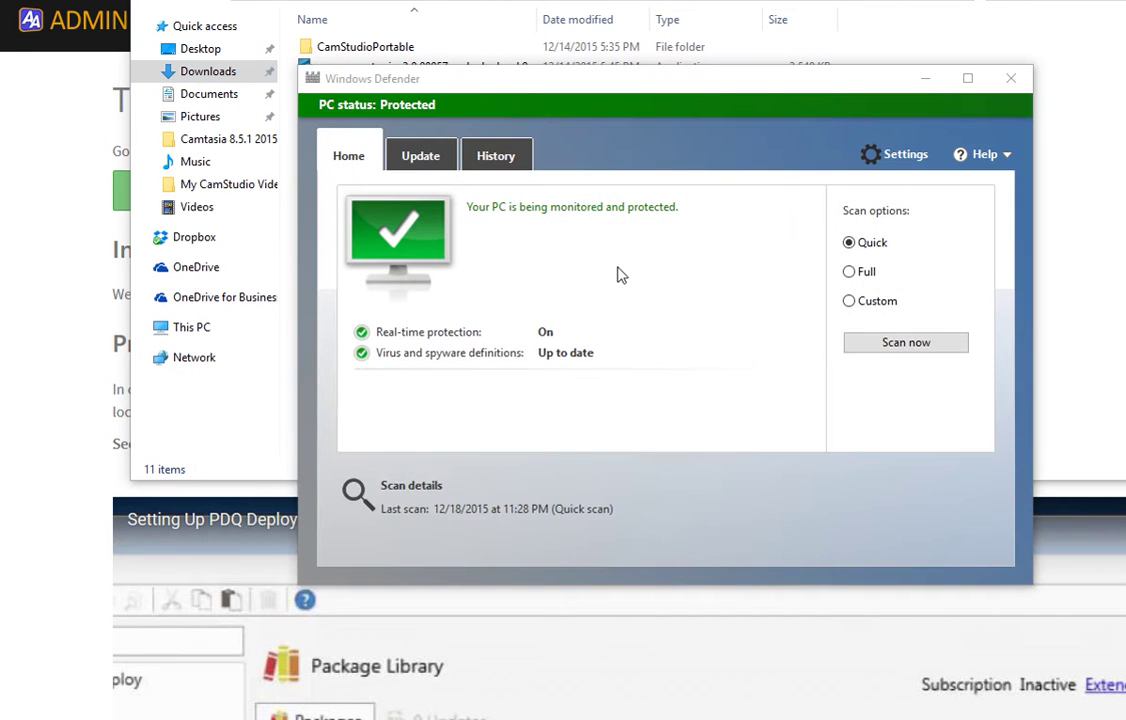
{"action": "left_click", "coordinate": [495, 160]}
{"action": "left_click", "coordinate": [448, 160]}
{"action": "left_click", "coordinate": [508, 160]}
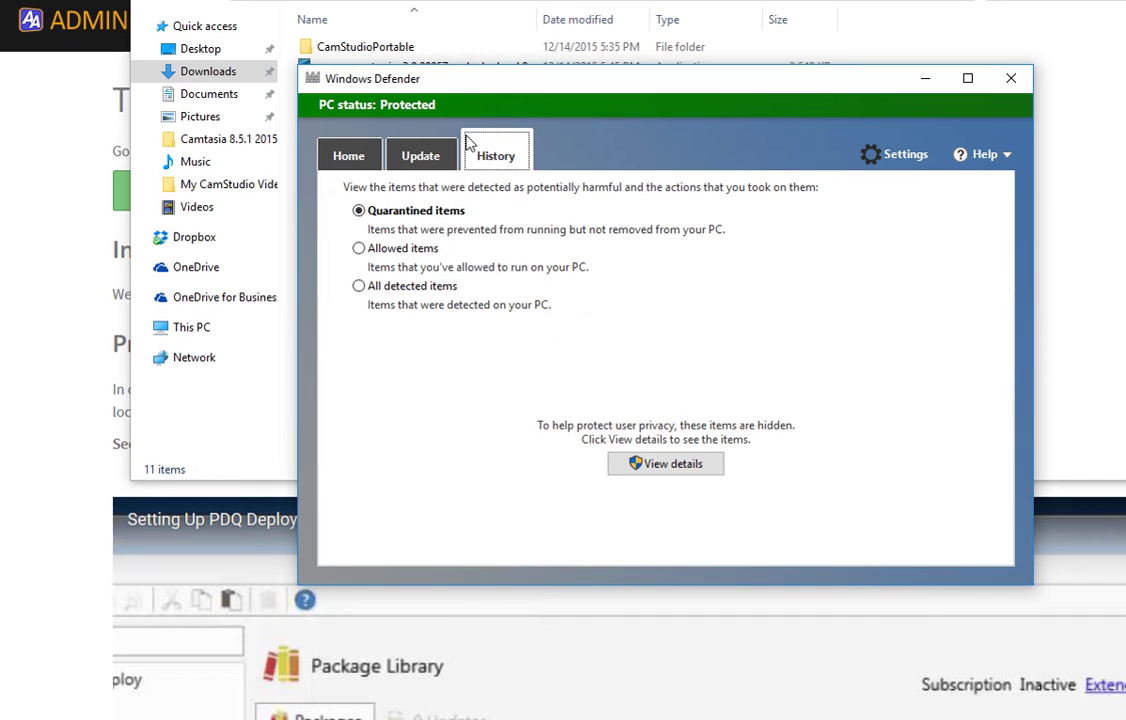
{"action": "left_click", "coordinate": [1010, 78]}
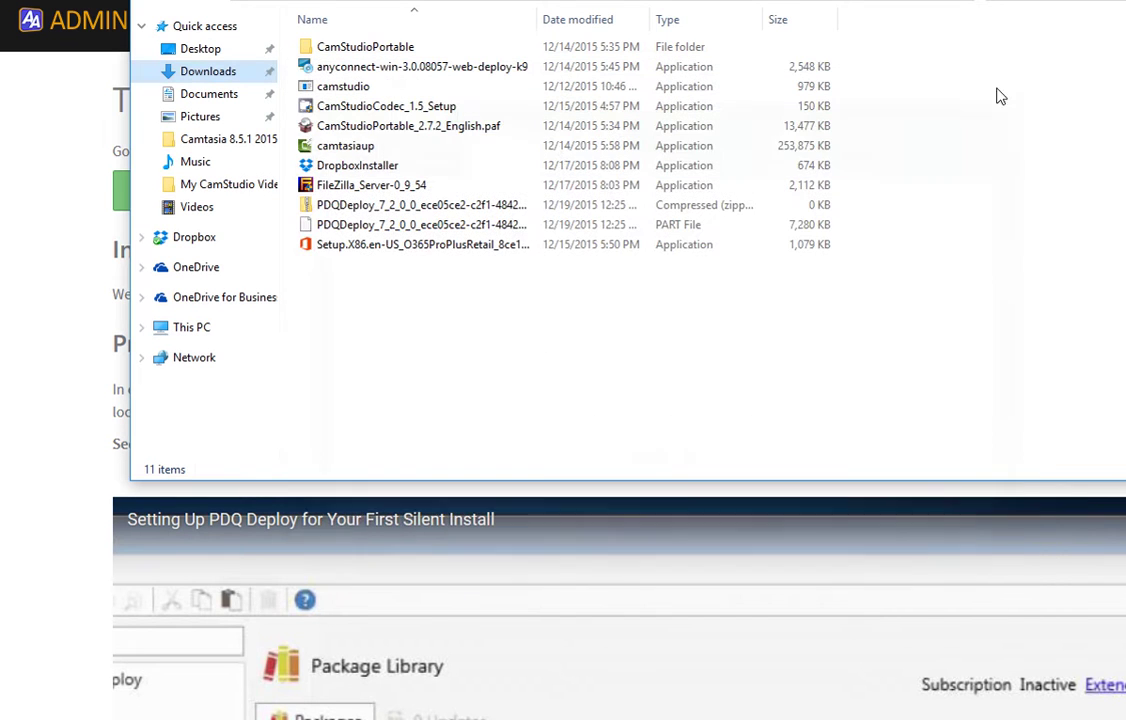
Extract the downloaded PDQDeploy_7_2_0_0 zip archive into its default folder within Downloads.
{"action": "left_click", "coordinate": [390, 205]}
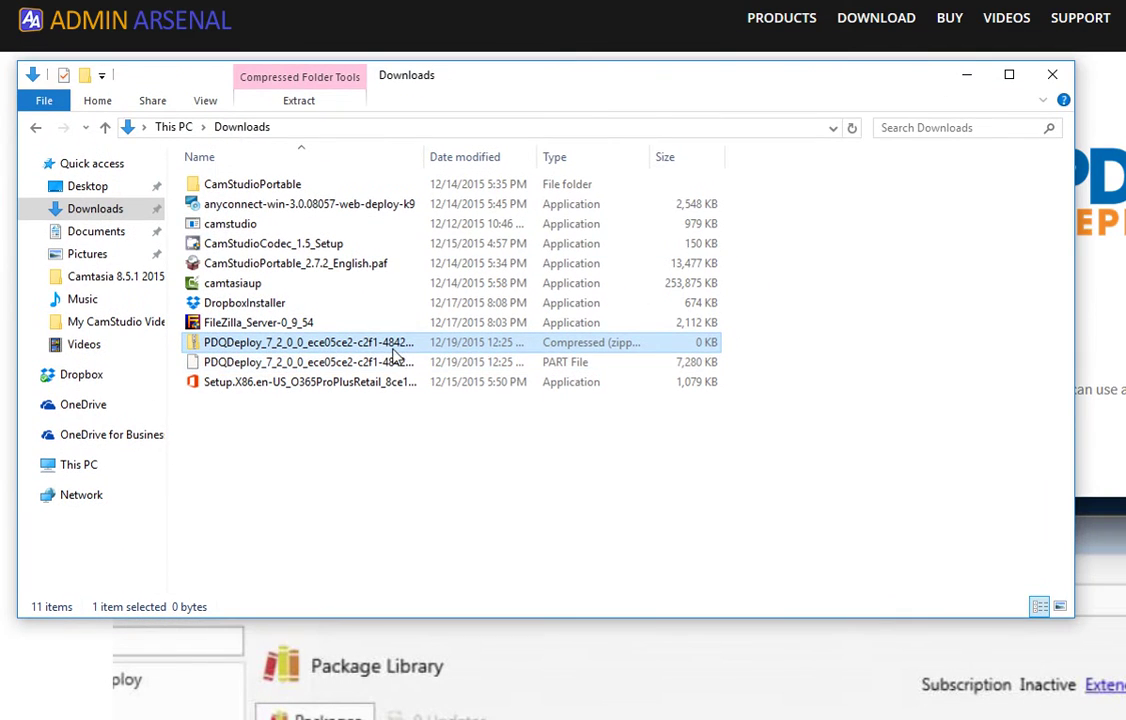
{"action": "right_click", "coordinate": [393, 347]}
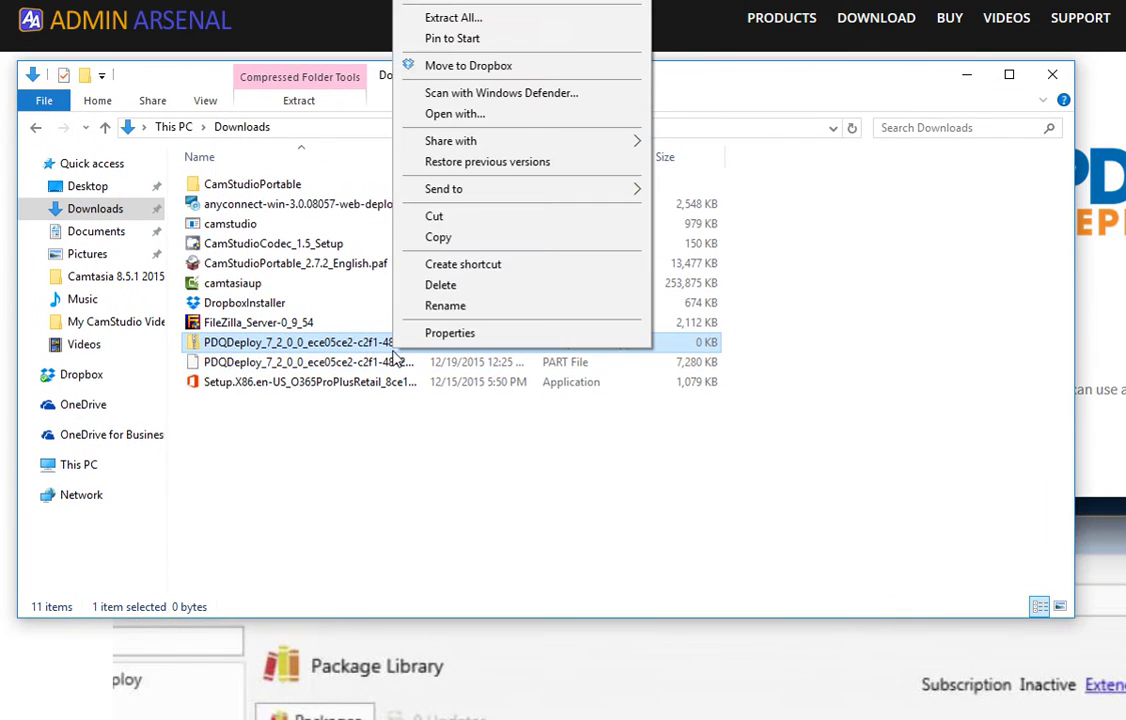
{"action": "left_click", "coordinate": [442, 20]}
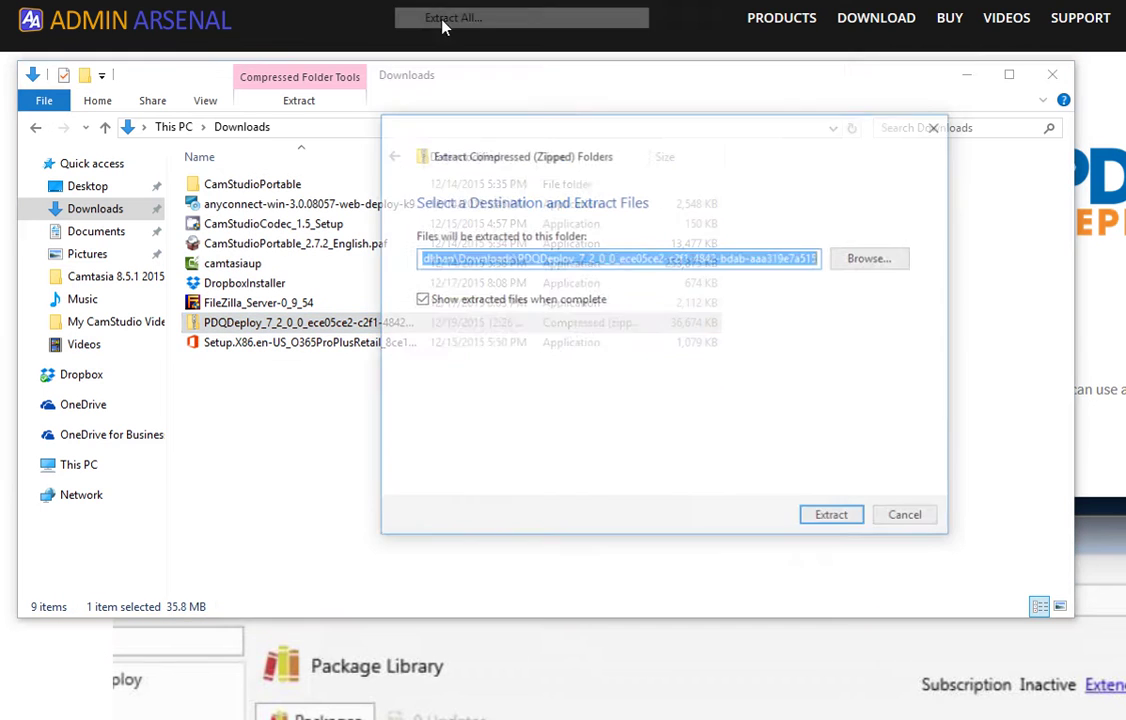
{"action": "left_click", "coordinate": [845, 520]}
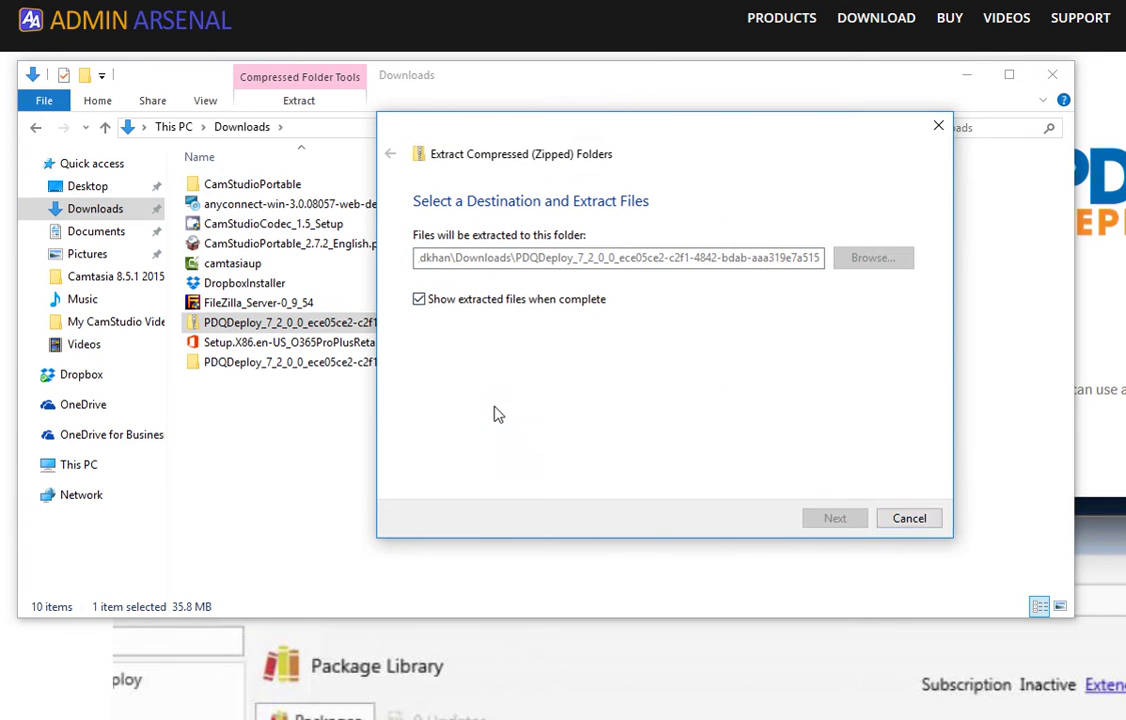
Install PDQ Deploy from the extracted PDQDeploy.7.2.0.0 application, accepting the license agreement and finishing with Launch PDQ Deploy enabled.
{"action": "left_click", "coordinate": [272, 229]}
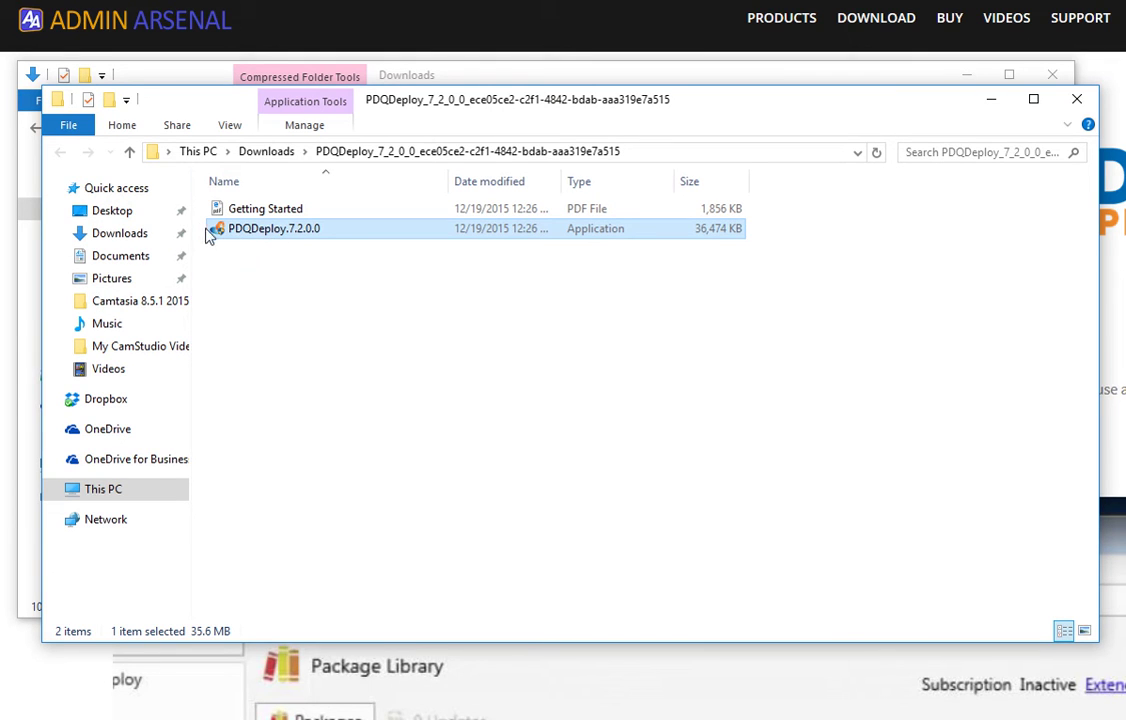
{"action": "double_click", "coordinate": [282, 234]}
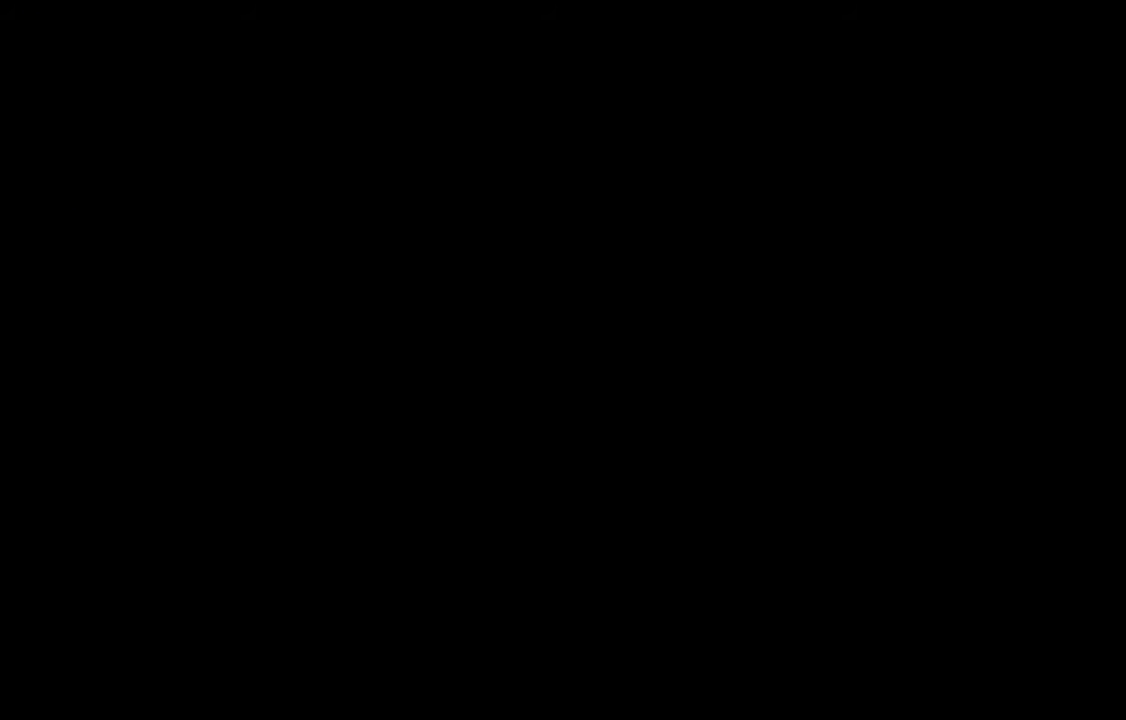
{"action": "left_click", "coordinate": [741, 377]}
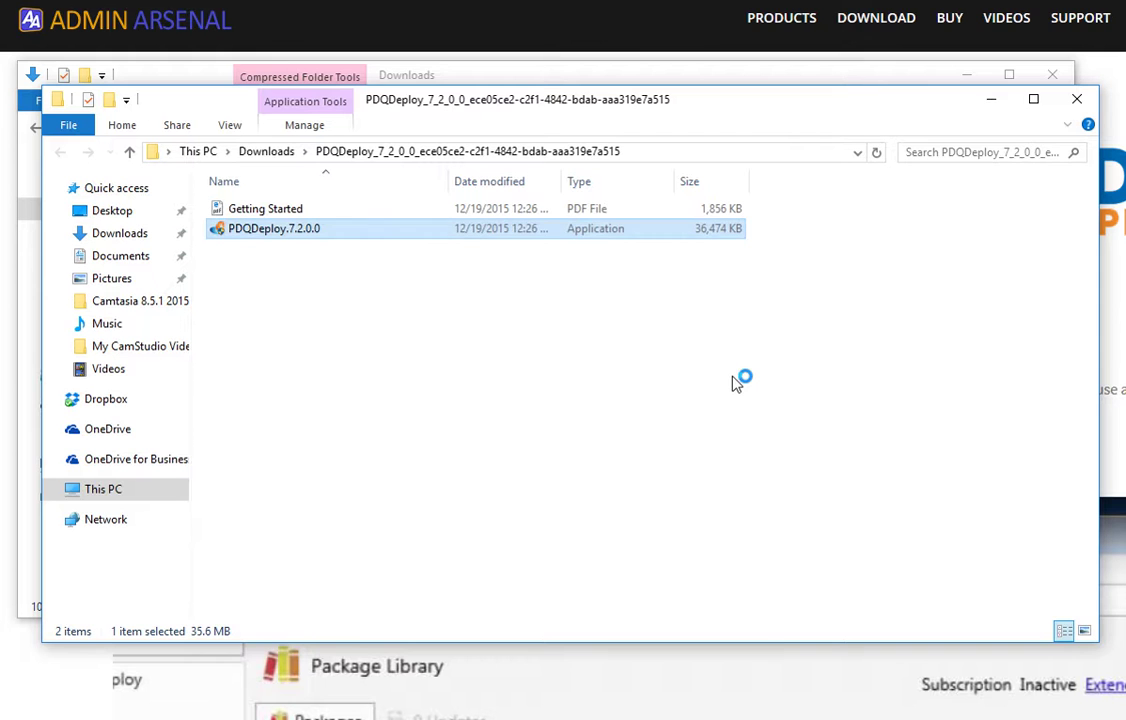
{"action": "left_click", "coordinate": [781, 481]}
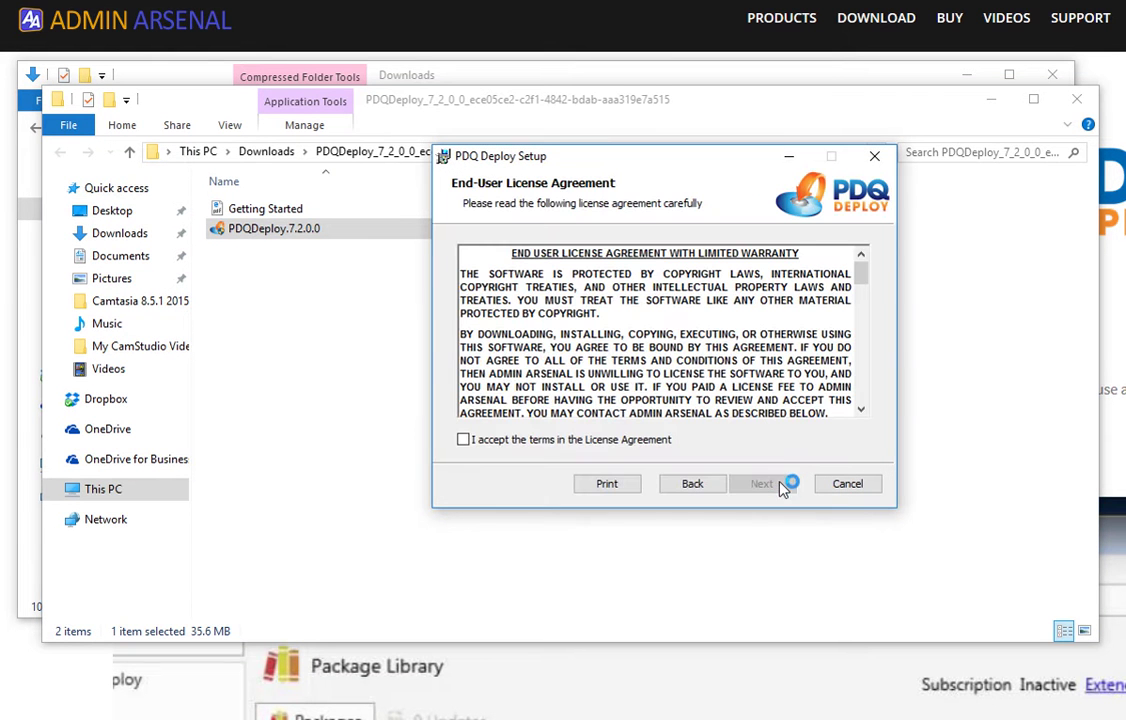
{"action": "left_click", "coordinate": [616, 442]}
{"action": "left_click", "coordinate": [760, 485]}
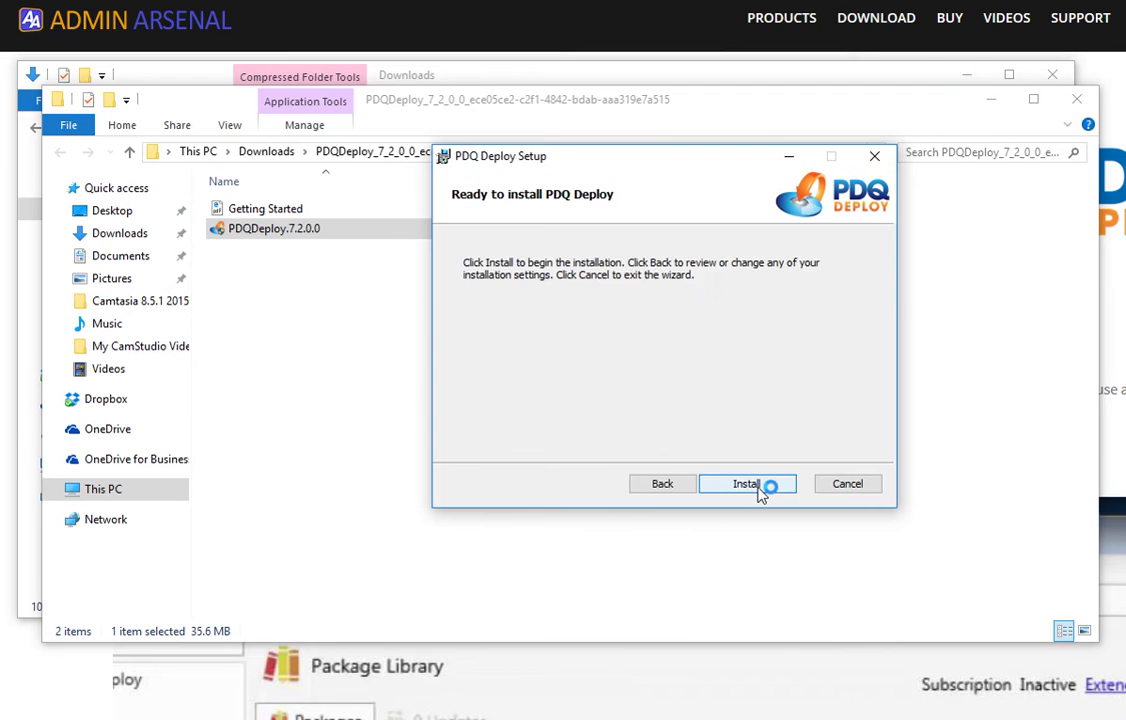
{"action": "left_click", "coordinate": [758, 486]}
{"action": "left_click_drag", "start_coordinate": [558, 166], "coordinate": [307, 163]}
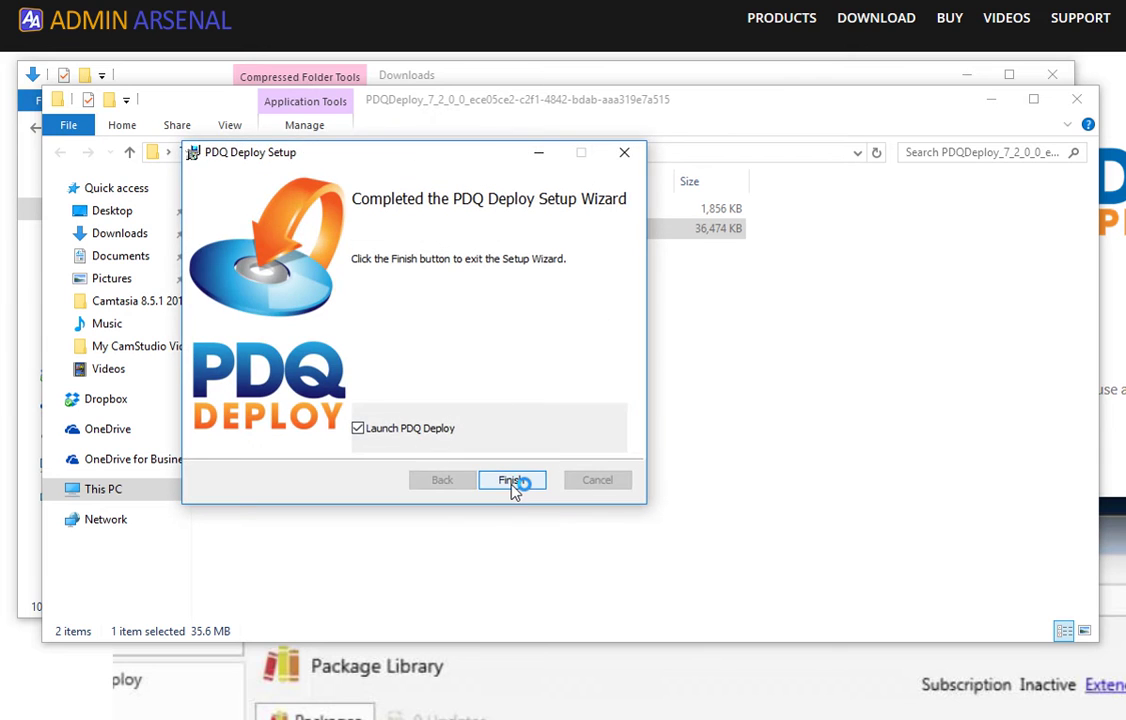
{"action": "left_click", "coordinate": [513, 482]}
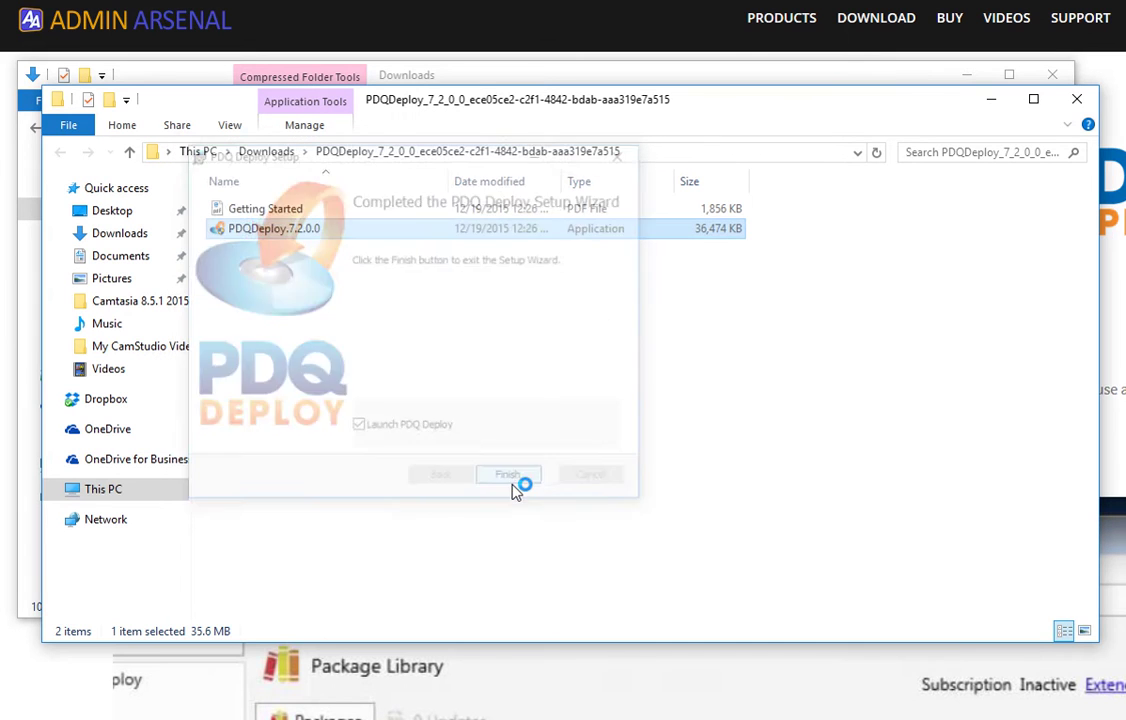
Minimize both File Explorer windows and advance the PDQ Deploy initialization wizard to its credentials page using Free Mode.
{"action": "left_click", "coordinate": [991, 100]}
{"action": "left_click", "coordinate": [966, 75]}
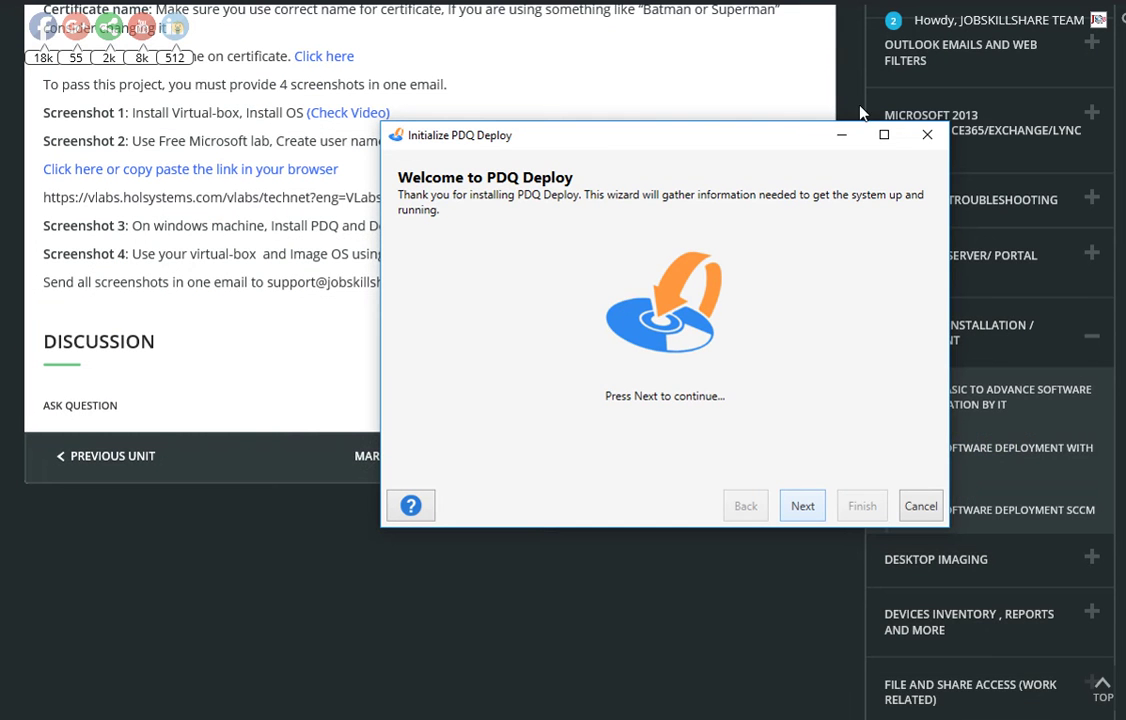
{"action": "left_click_drag", "start_coordinate": [706, 140], "coordinate": [386, 94]}
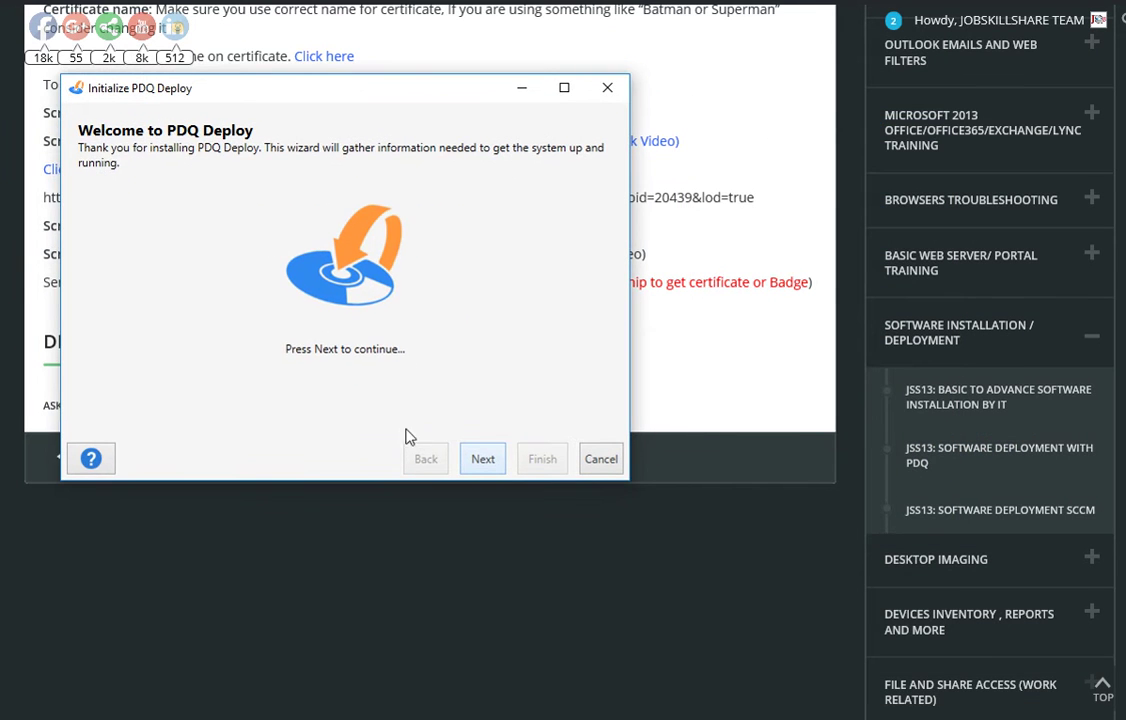
{"action": "left_click", "coordinate": [485, 468]}
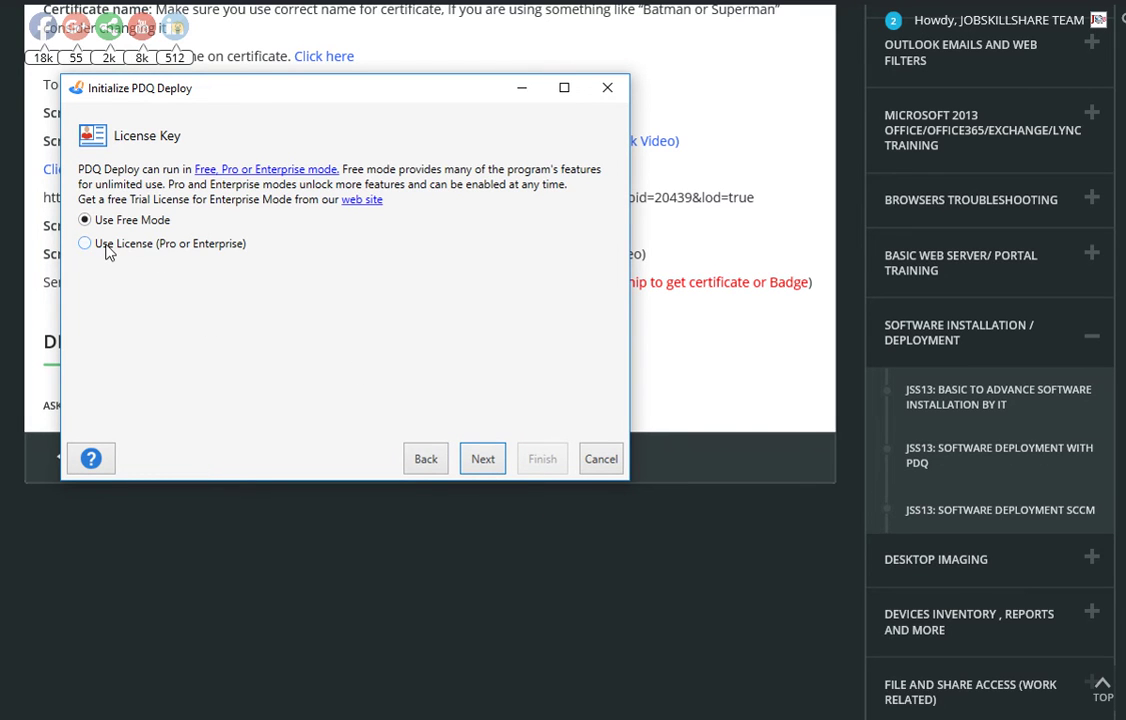
{"action": "left_click", "coordinate": [478, 459]}
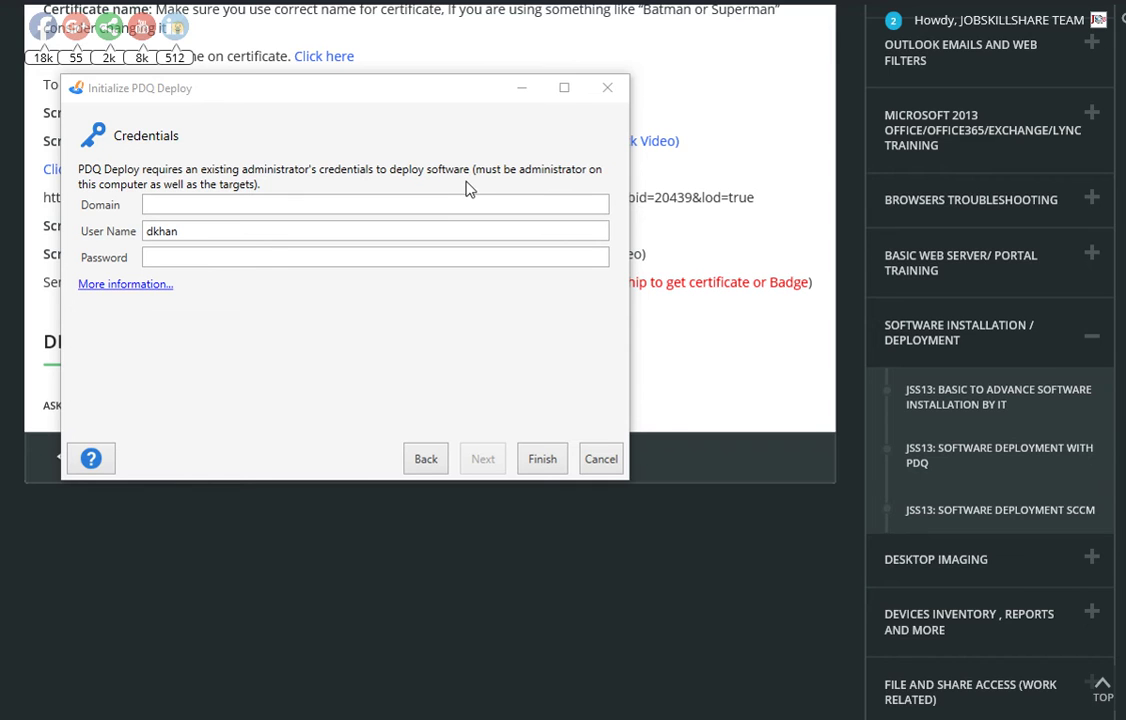
Try to finish the PDQ Deploy initialization with the prefilled user name, leaving the domain and password blank.
{"action": "left_click", "coordinate": [158, 219]}
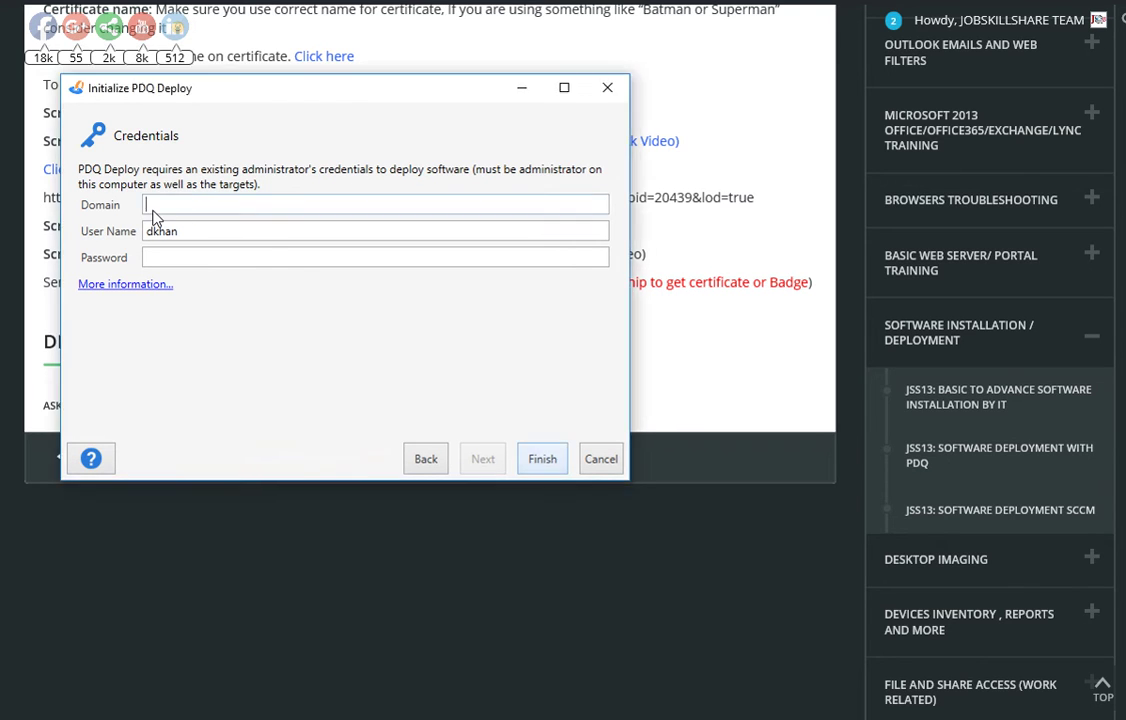
{"action": "left_click_drag", "start_coordinate": [158, 85], "coordinate": [159, 114]}
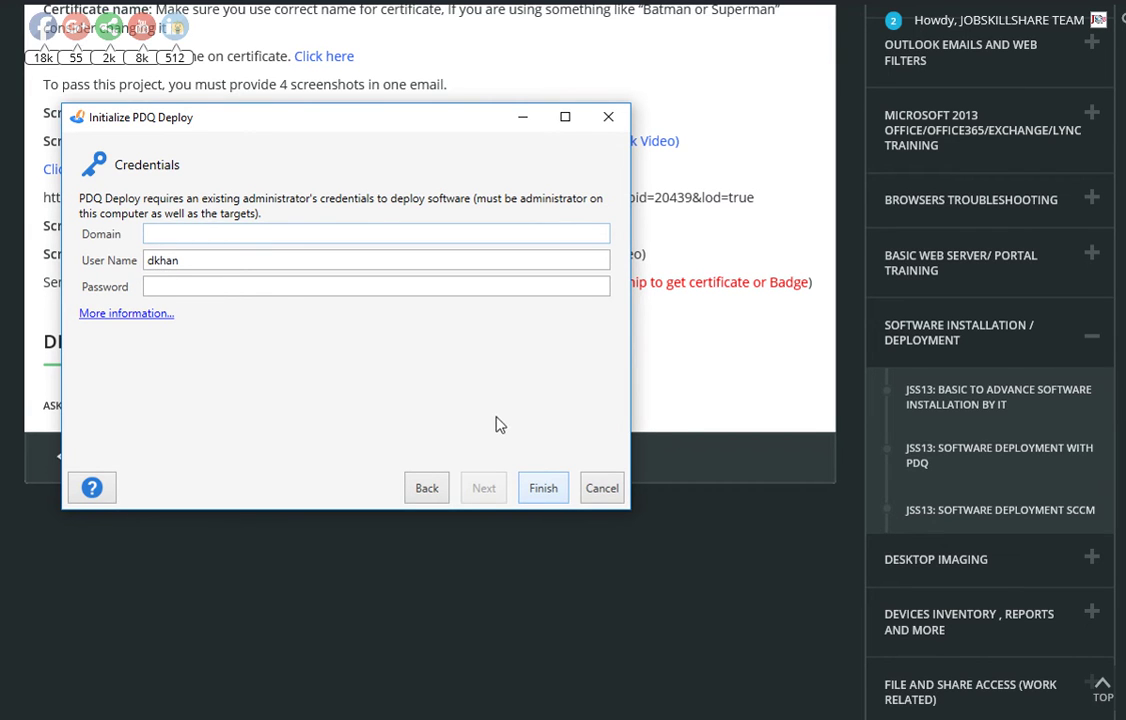
{"action": "left_click", "coordinate": [543, 488]}
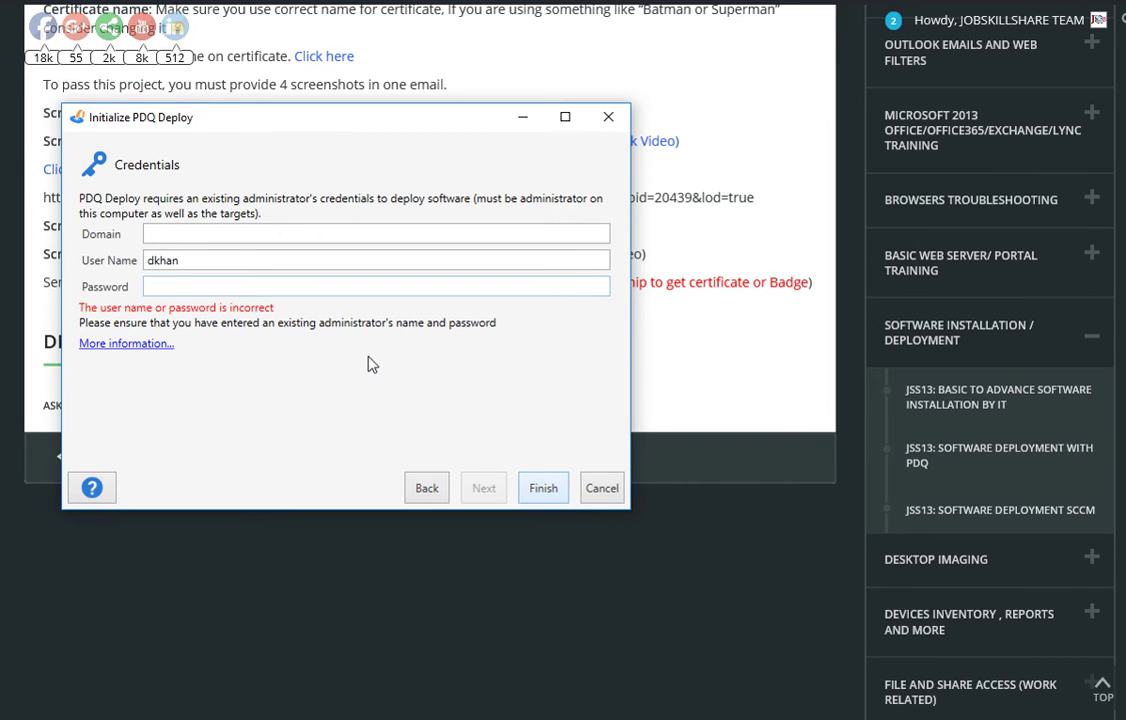
Enter the administrator account password in the PDQ Deploy credentials.
{"action": "left_click", "coordinate": [168, 293]}
{"action": "key", "text": "ctrl+v"}
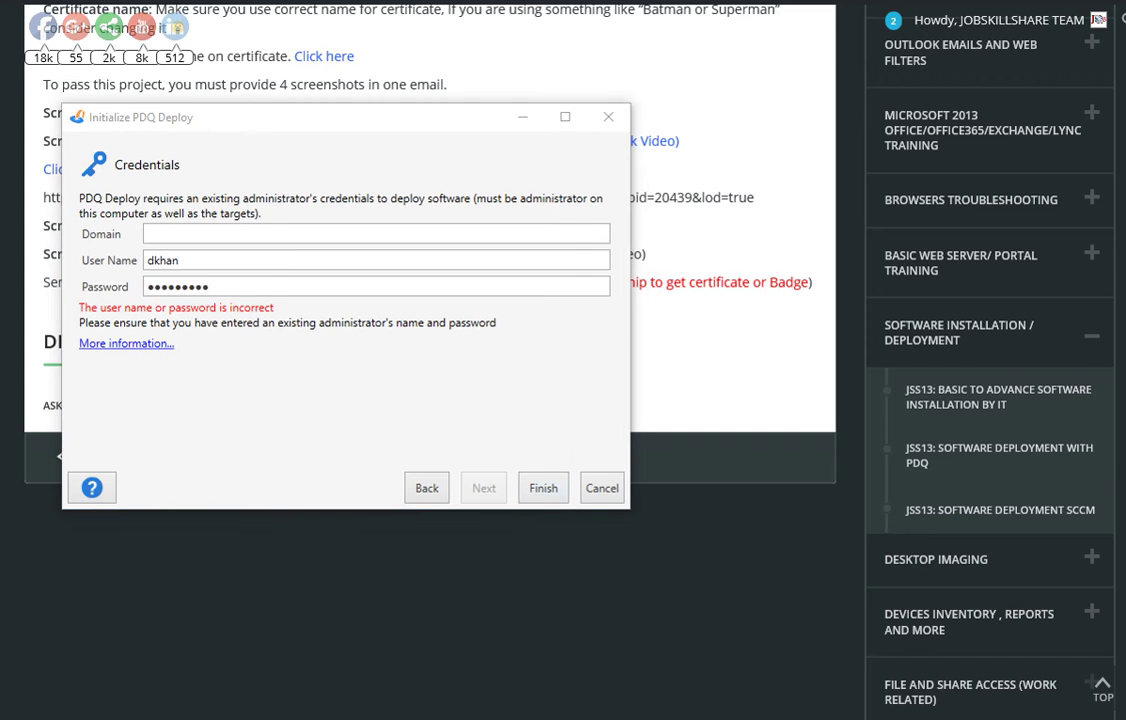
Copy the computer name from the Windows computer name settings and close the system windows.
{"action": "key", "text": "super+x"}
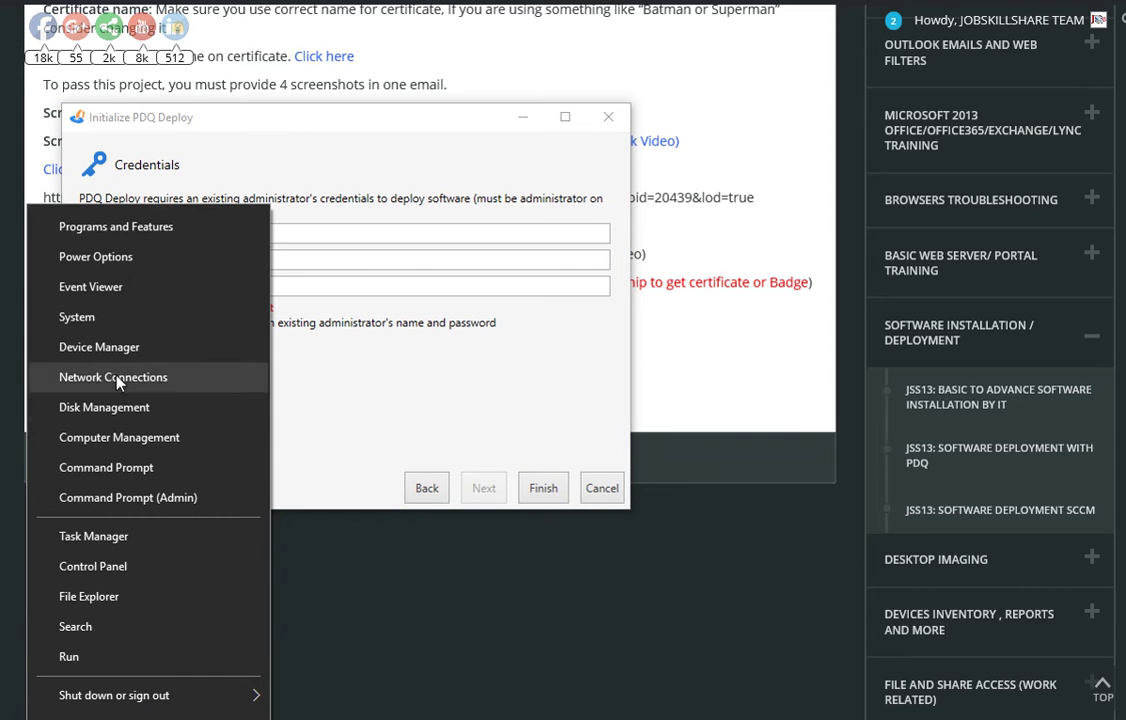
{"action": "left_click", "coordinate": [99, 316]}
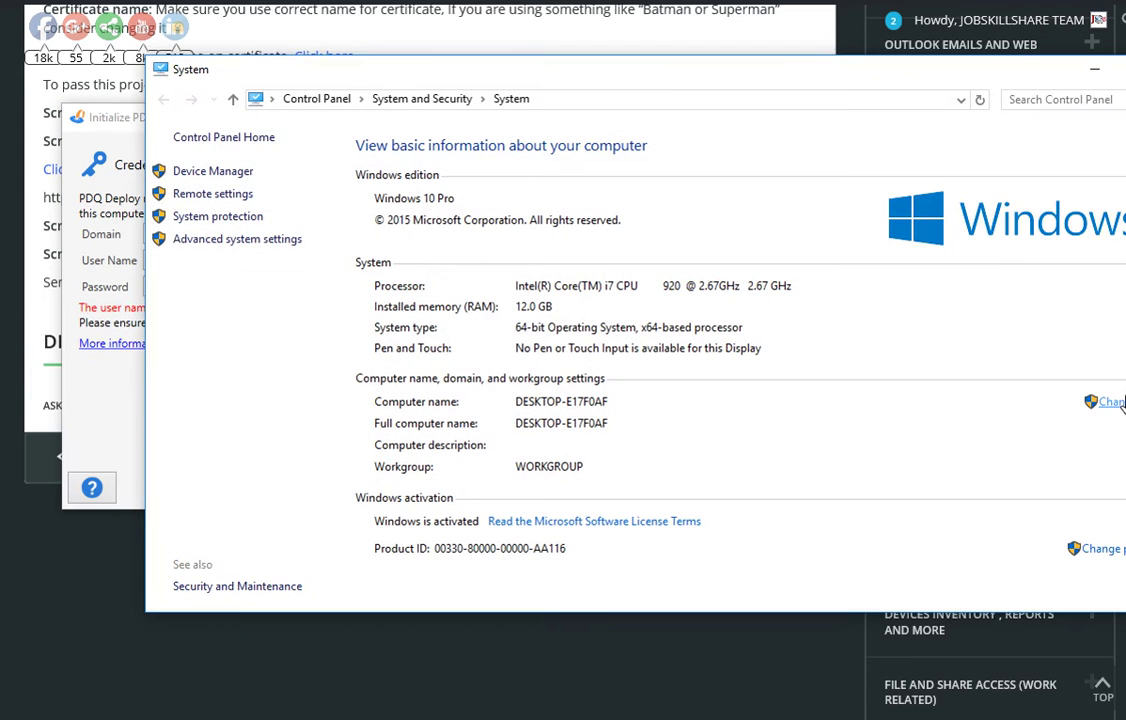
{"action": "left_click", "coordinate": [1116, 402]}
{"action": "left_click", "coordinate": [486, 399]}
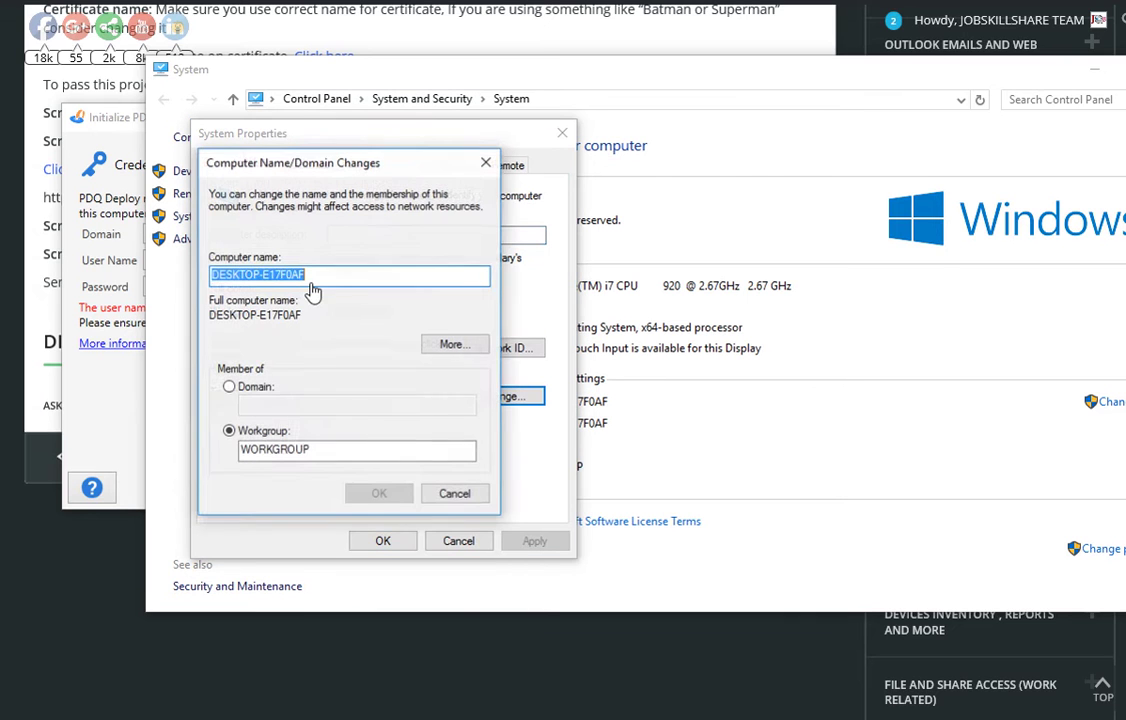
{"action": "right_click", "coordinate": [272, 274]}
{"action": "left_click", "coordinate": [305, 328]}
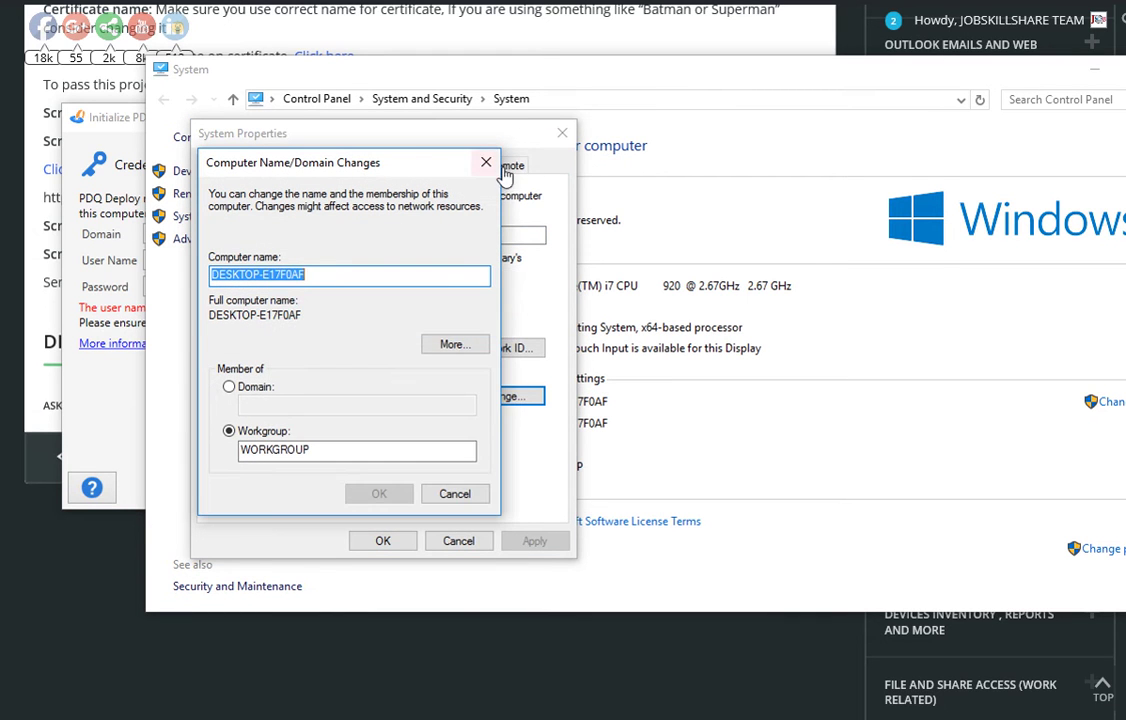
{"action": "left_click", "coordinate": [496, 168]}
{"action": "left_click", "coordinate": [562, 133]}
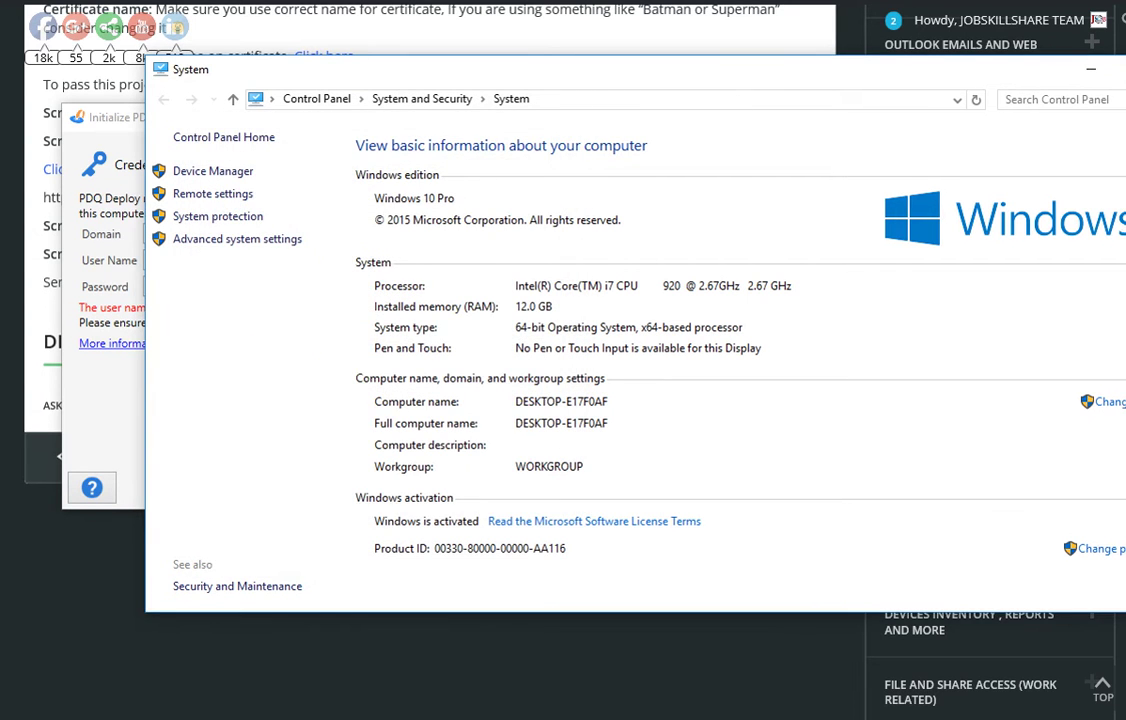
{"action": "key", "text": "alt+F4"}
Paste the computer name DESKTOP-E17F0AF as the credentials domain.
{"action": "left_click", "coordinate": [297, 227]}
{"action": "right_click", "coordinate": [297, 234]}
{"action": "left_click", "coordinate": [326, 287]}
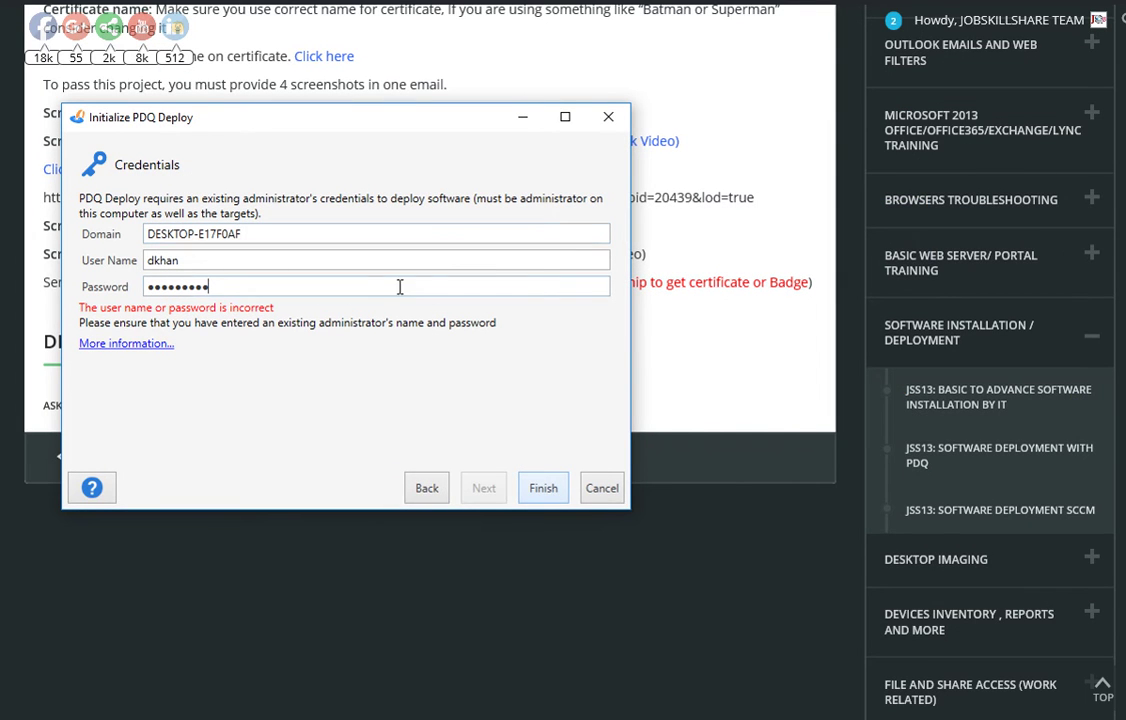
Prefix the user name with \DESKTOP-E17F0AF\ using the domain text and try to finish the initialization.
{"action": "left_click_drag", "start_coordinate": [261, 234], "coordinate": [147, 234]}
{"action": "right_click", "coordinate": [209, 235]}
{"action": "left_click", "coordinate": [225, 263]}
{"action": "left_click", "coordinate": [149, 261]}
{"action": "type", "text": "\\"}
{"action": "key", "text": "ctrl+v"}
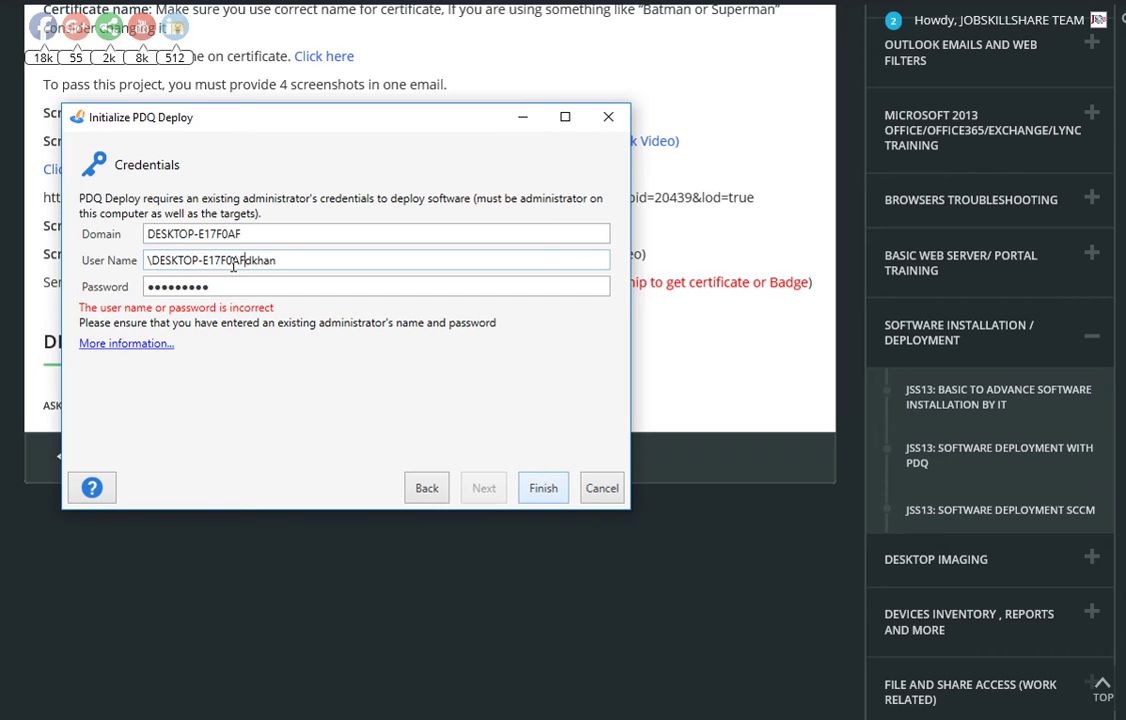
{"action": "type", "text": "\\"}
{"action": "left_click", "coordinate": [523, 488]}
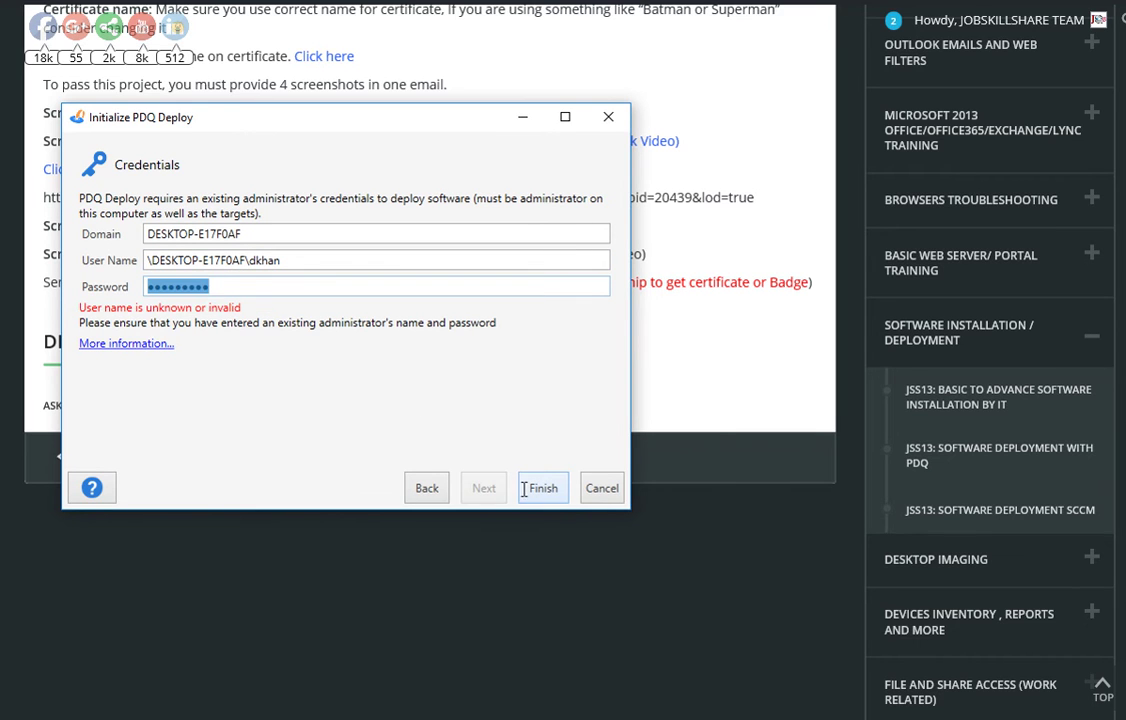
Remove the leading backslash from the user name and try again to finish the initialization.
{"action": "left_click", "coordinate": [290, 260]}
{"action": "left_click", "coordinate": [150, 260]}
{"action": "key", "text": "BackSpace"}
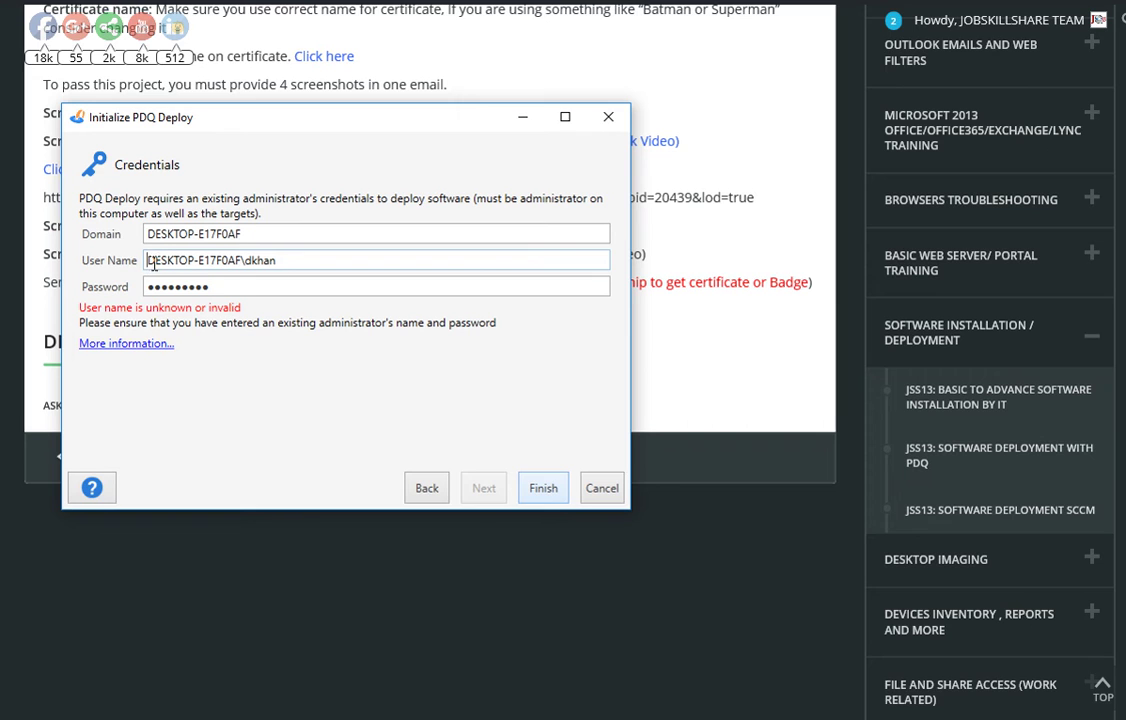
{"action": "left_click", "coordinate": [540, 487]}
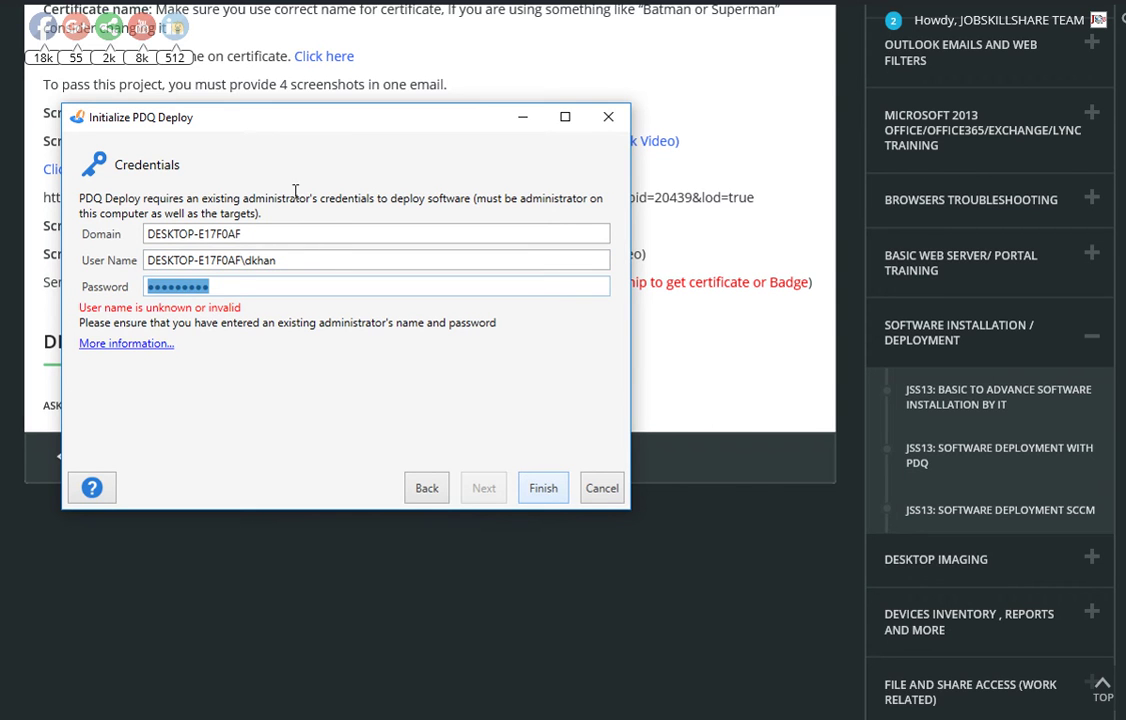
Clear the domain, keeping the computer name only in the user name, and finish the PDQ Deploy initialization.
{"action": "left_click_drag", "start_coordinate": [277, 235], "coordinate": [97, 233]}
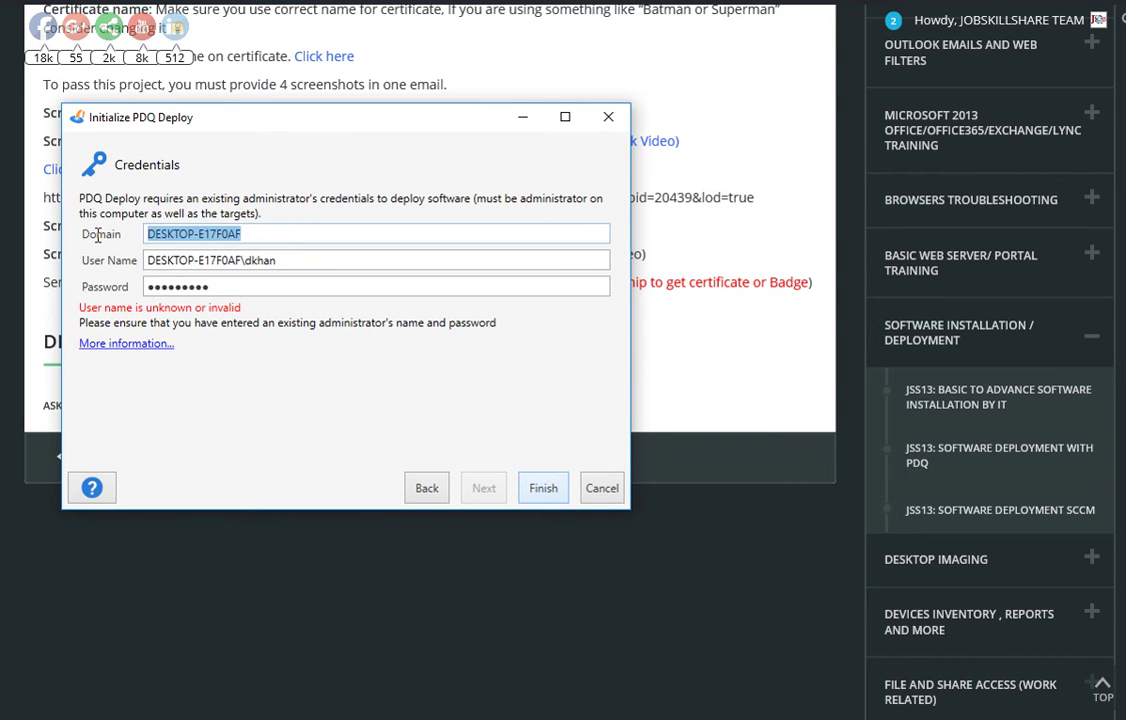
{"action": "key", "text": "BackSpace"}
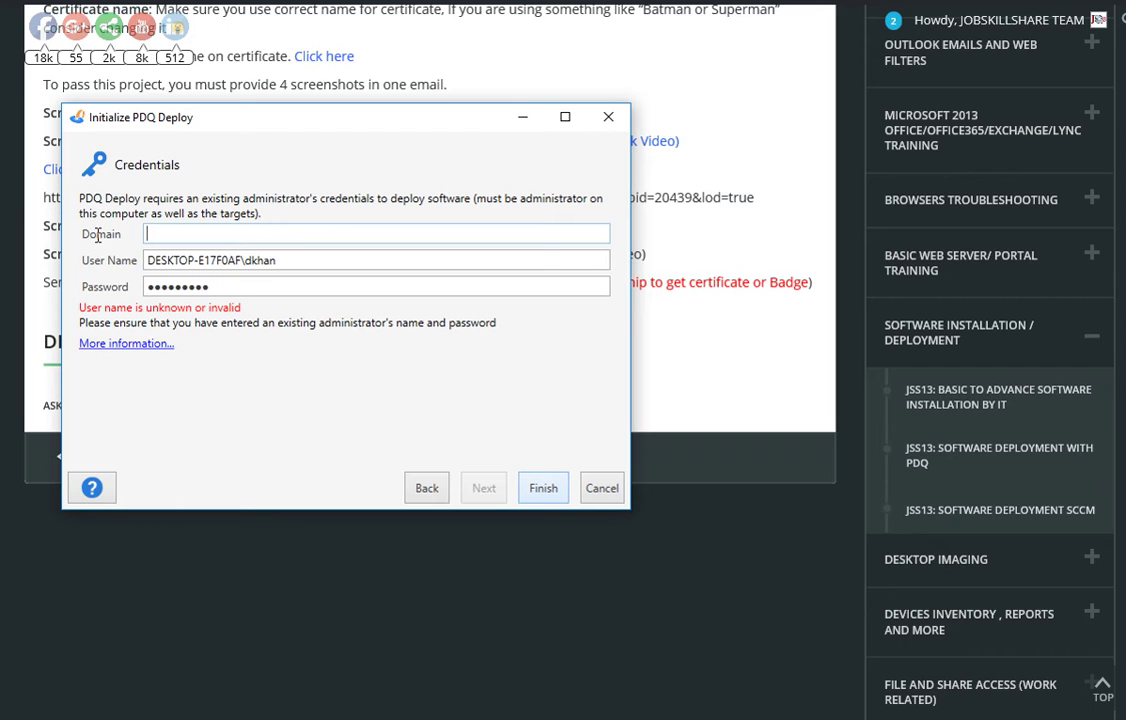
{"action": "left_click", "coordinate": [324, 260]}
{"action": "left_click", "coordinate": [327, 287]}
{"action": "left_click", "coordinate": [541, 486]}
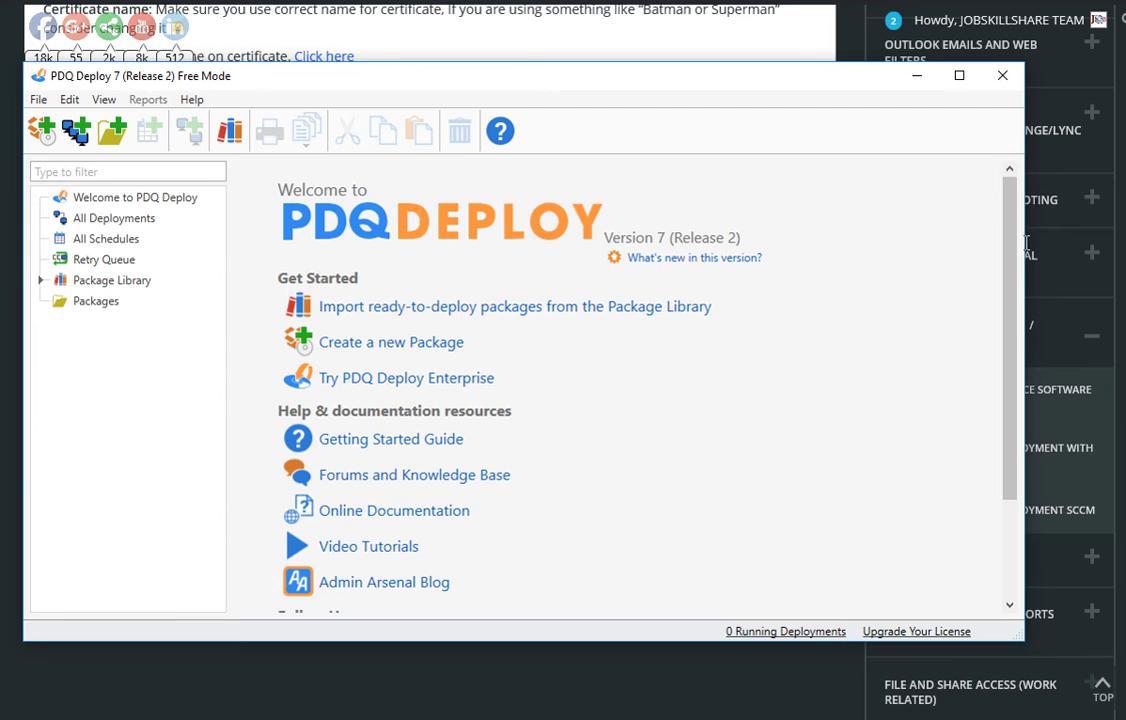
Reposition and enlarge the PDQ Deploy window, and open the Package Library.
{"action": "mouse_move", "coordinate": [554, 82]}
{"action": "left_mouse_down"}
{"action": "mouse_move", "coordinate": [618, 131]}
{"action": "mouse_move", "coordinate": [552, 100]}
{"action": "left_mouse_up"}
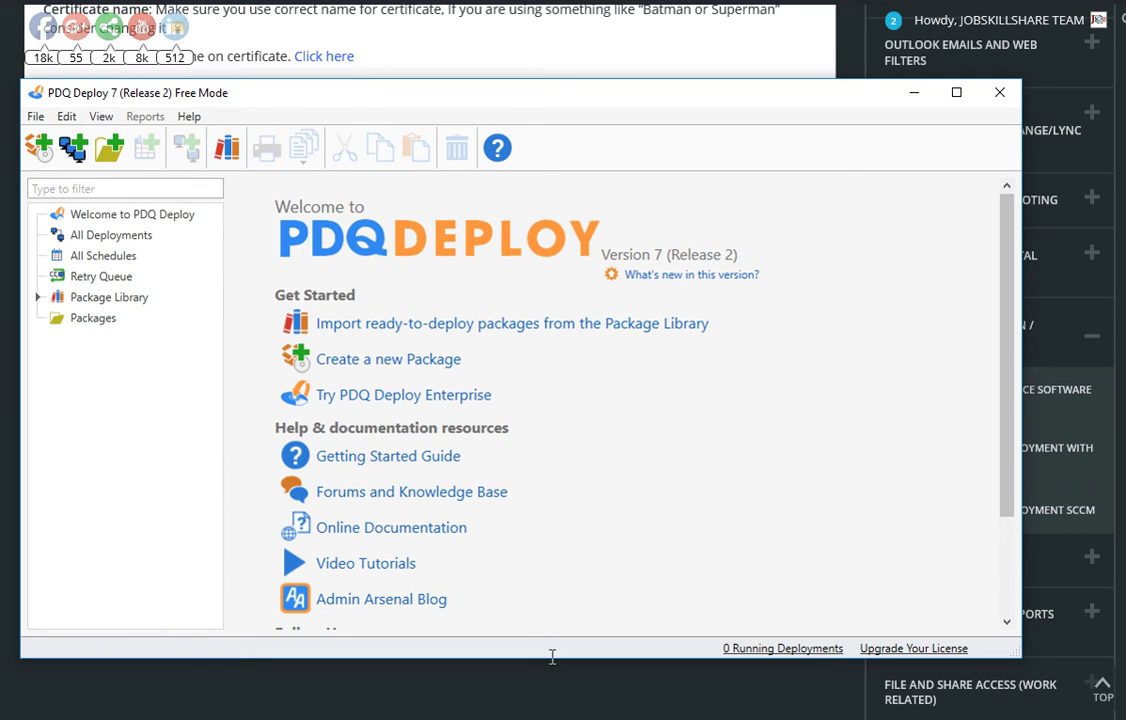
{"action": "left_click_drag", "start_coordinate": [569, 661], "coordinate": [570, 719]}
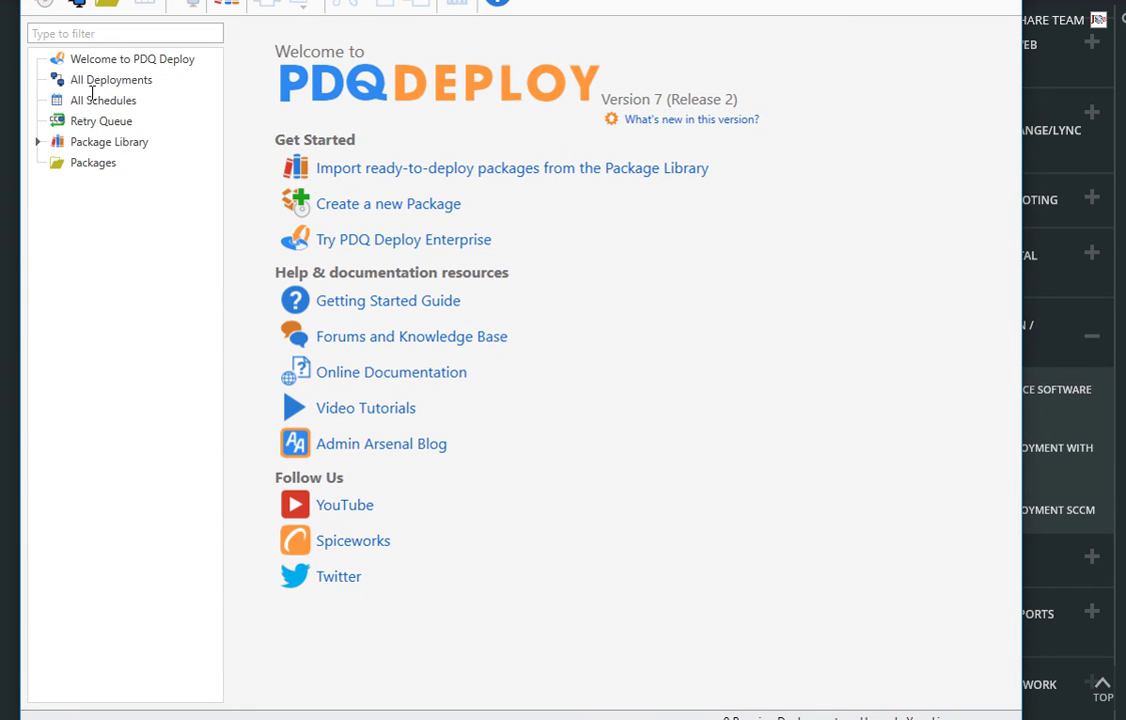
{"action": "left_click", "coordinate": [102, 142]}
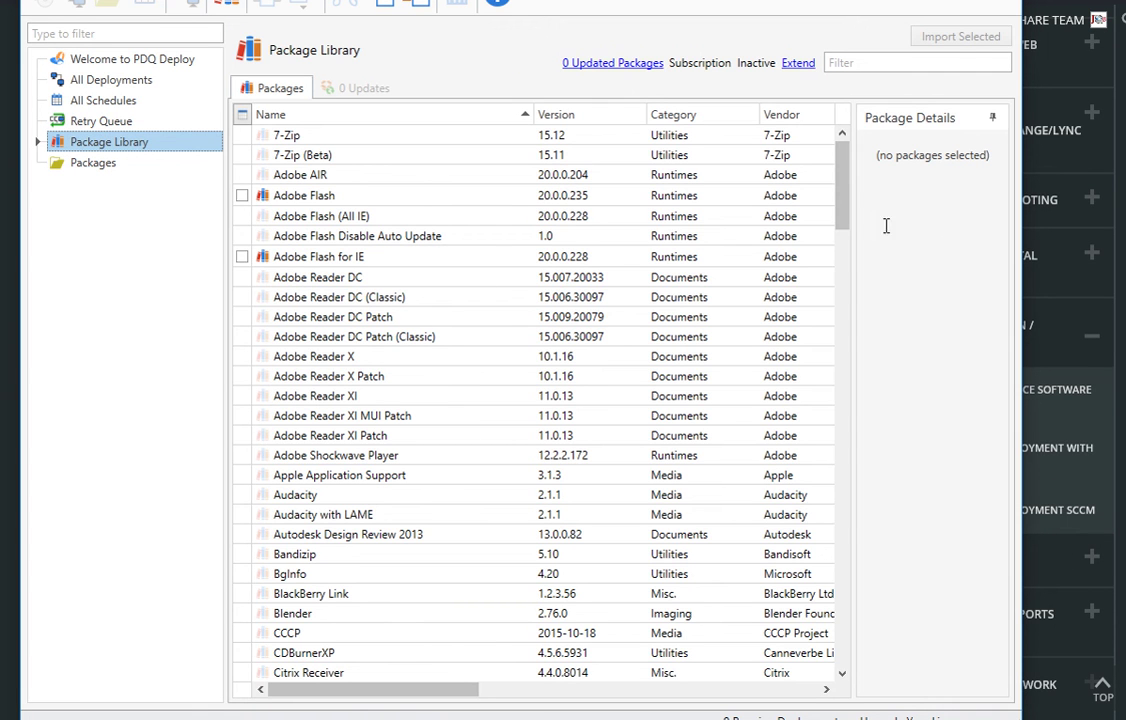
Browse the Package Library and import the Adobe Flash 20.0.0.235 package.
{"action": "left_click_drag", "start_coordinate": [845, 193], "coordinate": [845, 160]}
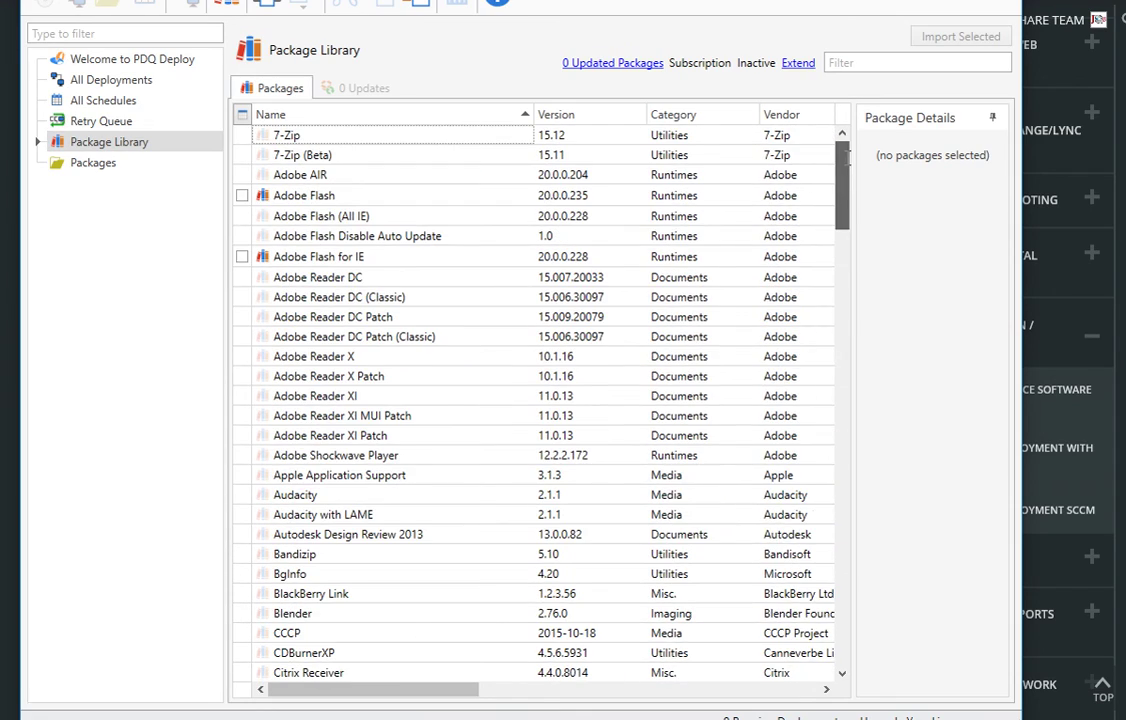
{"action": "left_click_drag", "start_coordinate": [848, 213], "coordinate": [903, 656]}
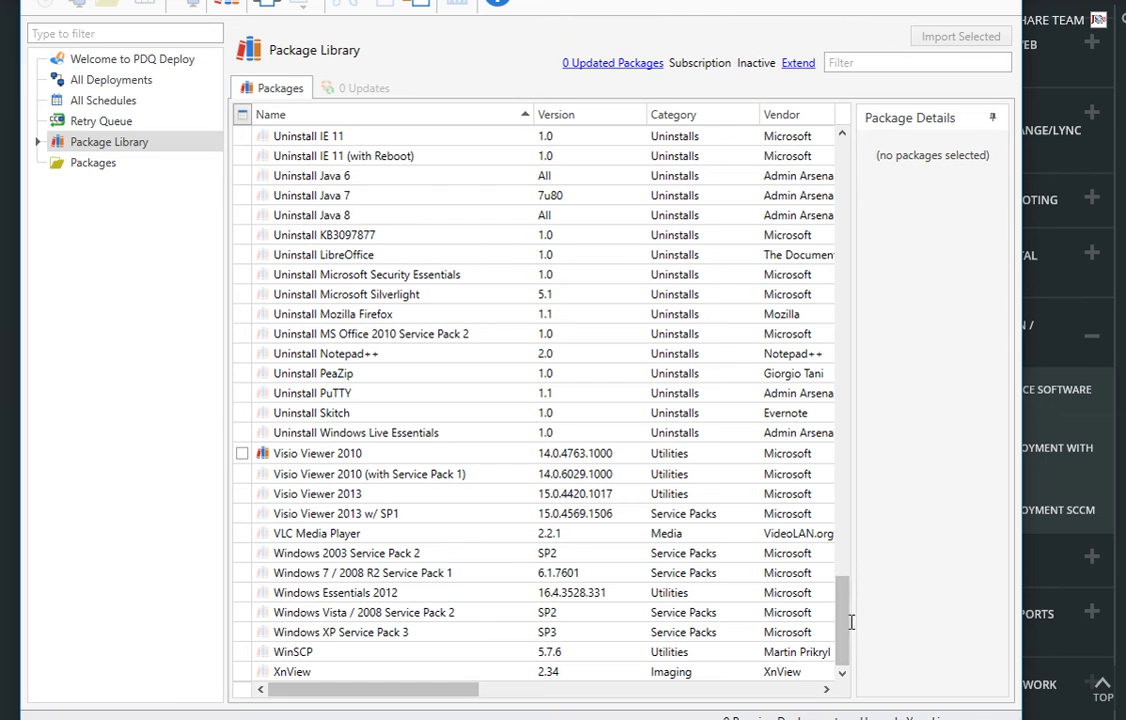
{"action": "mouse_move", "coordinate": [843, 625]}
{"action": "left_mouse_down"}
{"action": "mouse_move", "coordinate": [852, 254]}
{"action": "mouse_move", "coordinate": [875, 174]}
{"action": "left_mouse_up"}
{"action": "left_click", "coordinate": [242, 196]}
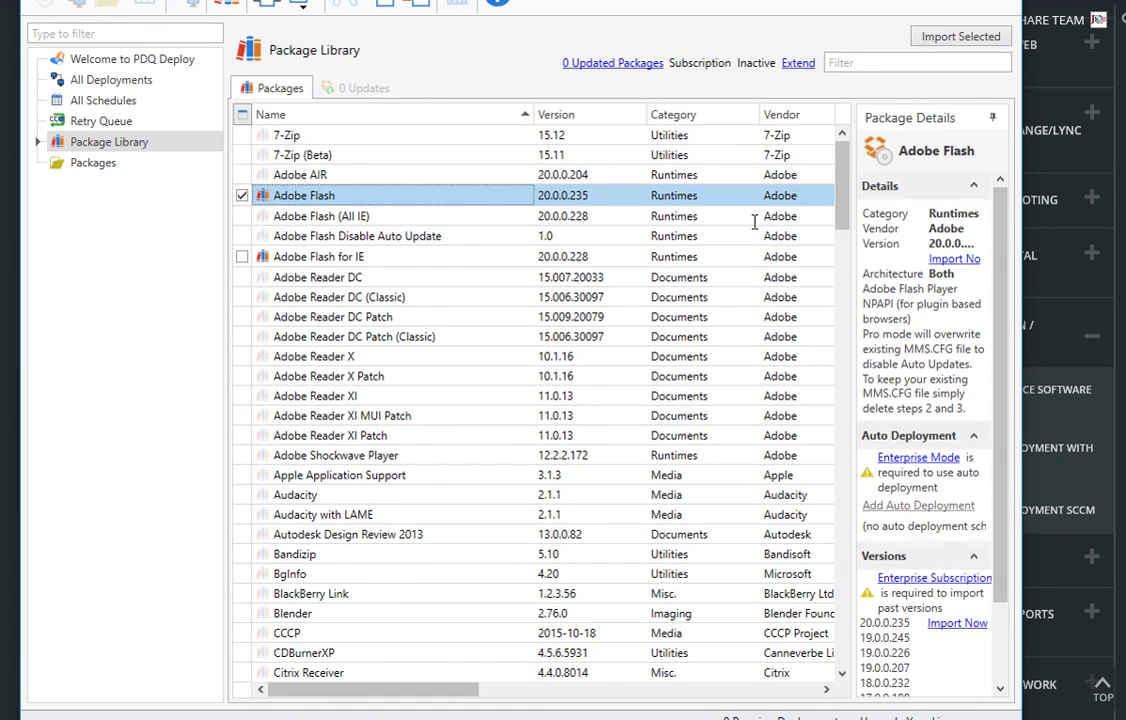
{"action": "left_click", "coordinate": [955, 259]}
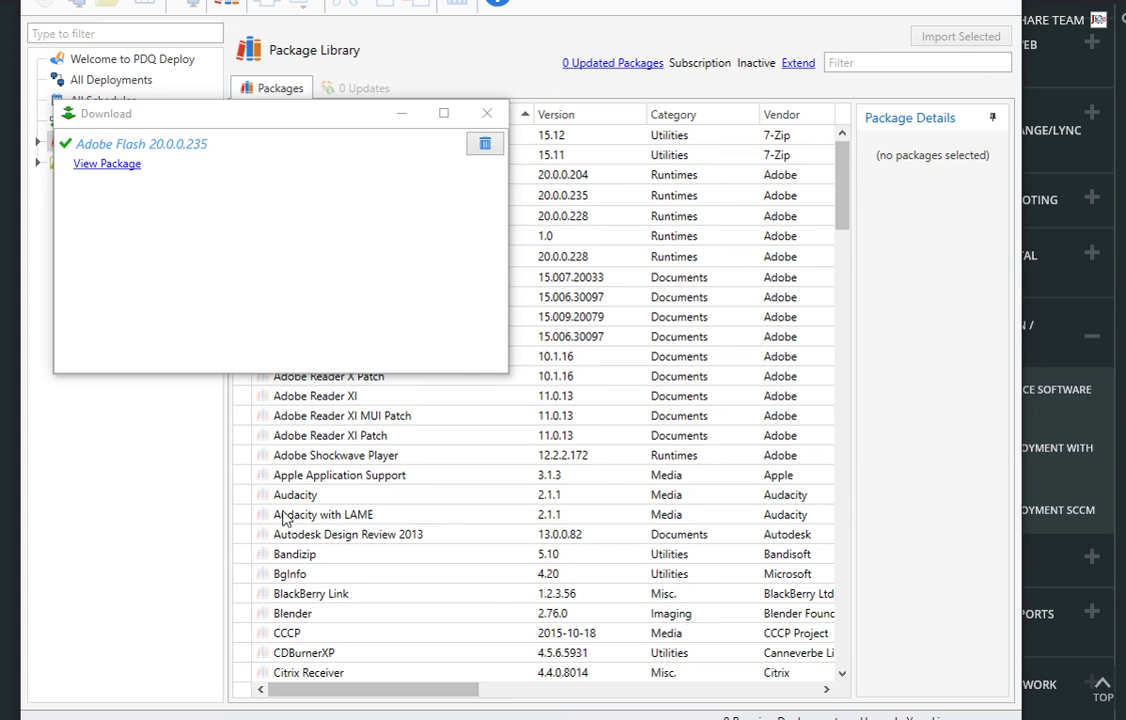
Open the downloaded Adobe Flash 20.0.0.235 package from the Download window.
{"action": "left_click_drag", "start_coordinate": [176, 130], "coordinate": [179, 311]}
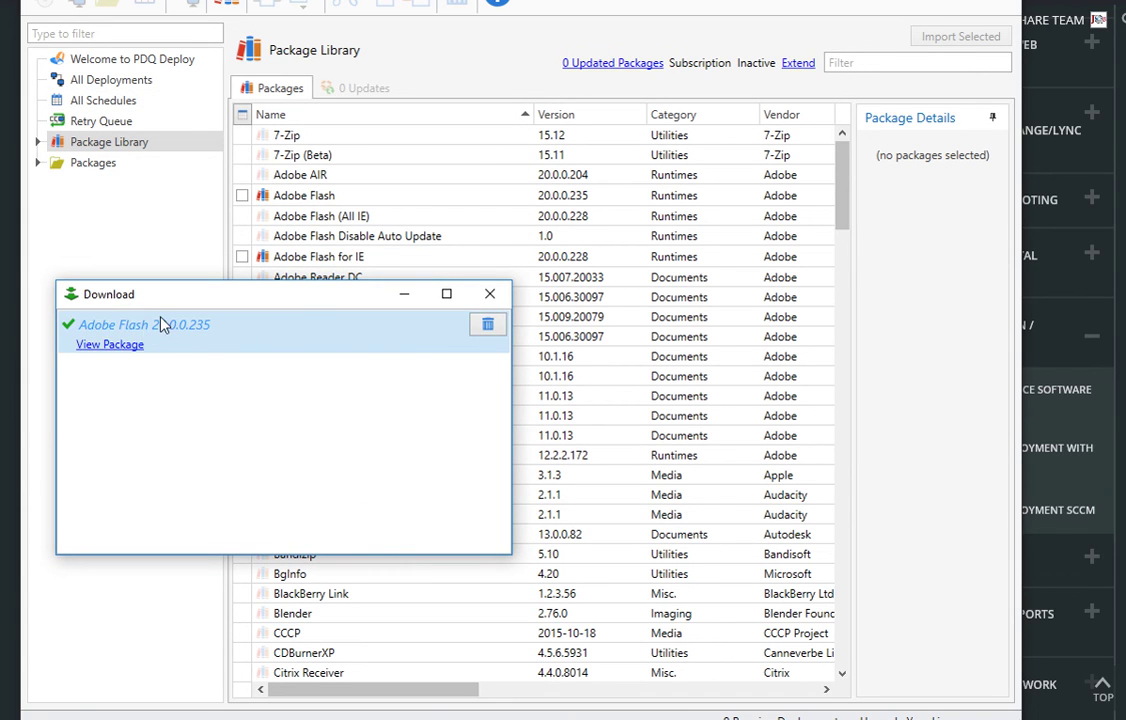
{"action": "left_click_drag", "start_coordinate": [170, 304], "coordinate": [195, 301]}
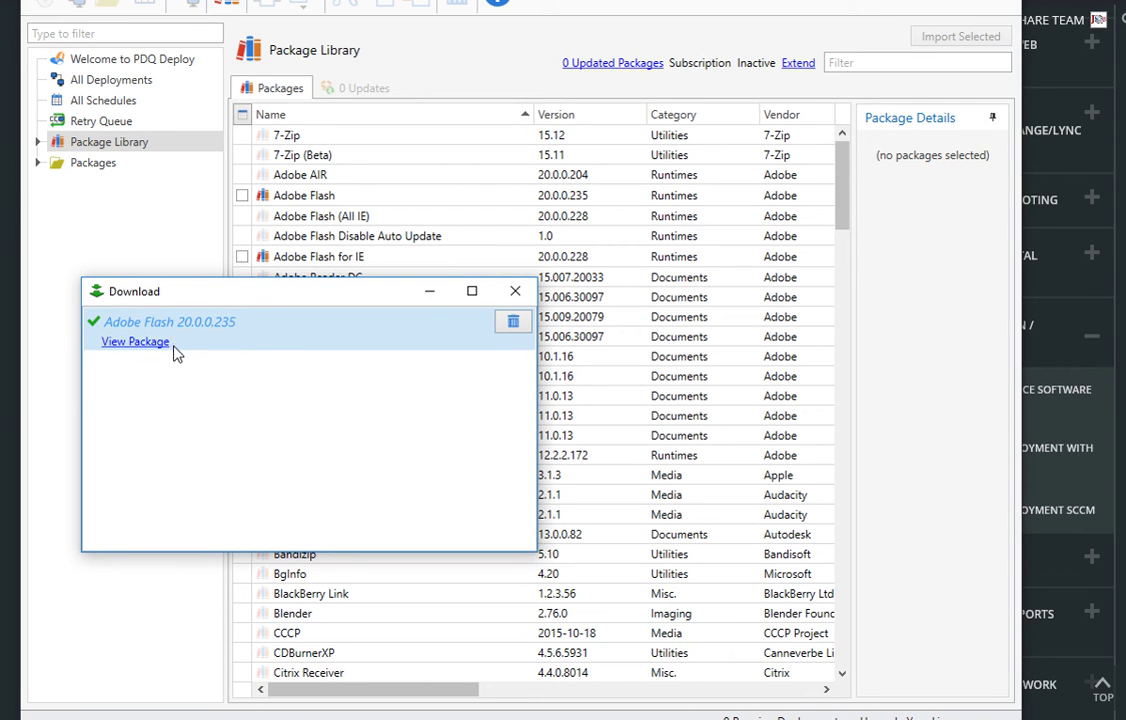
{"action": "left_click", "coordinate": [121, 343]}
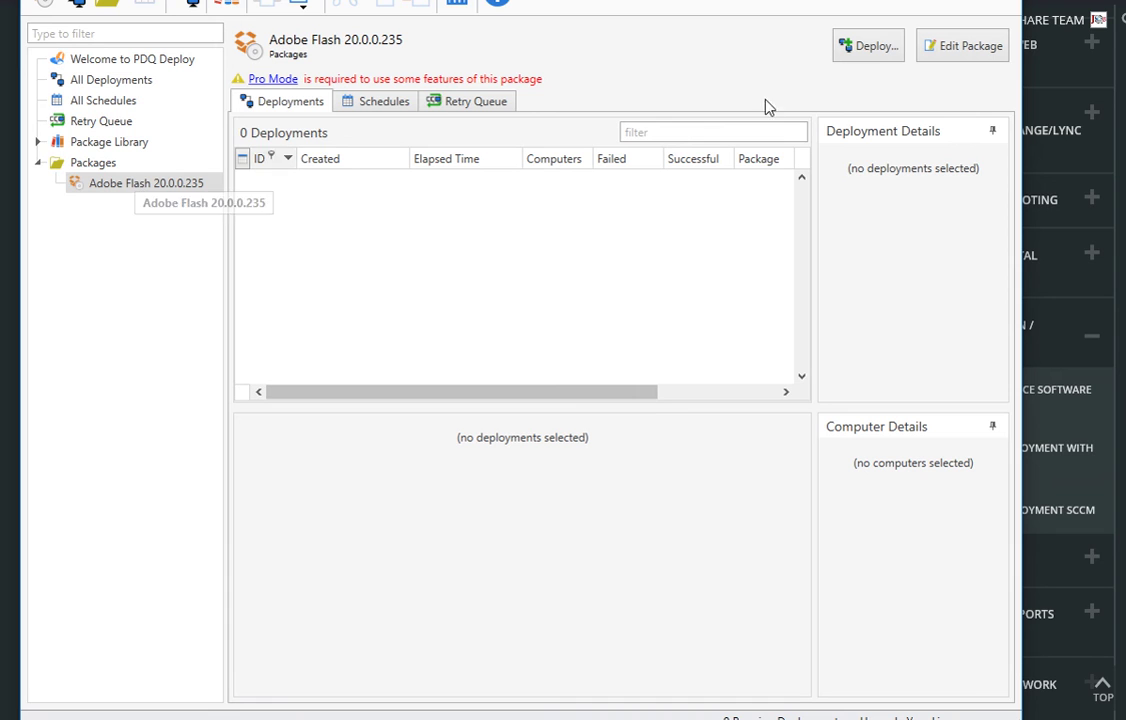
Deploy the Adobe Flash package once to the target computer DESKTOP-E17F0AF and inspect its deployment error.
{"action": "left_click", "coordinate": [864, 48]}
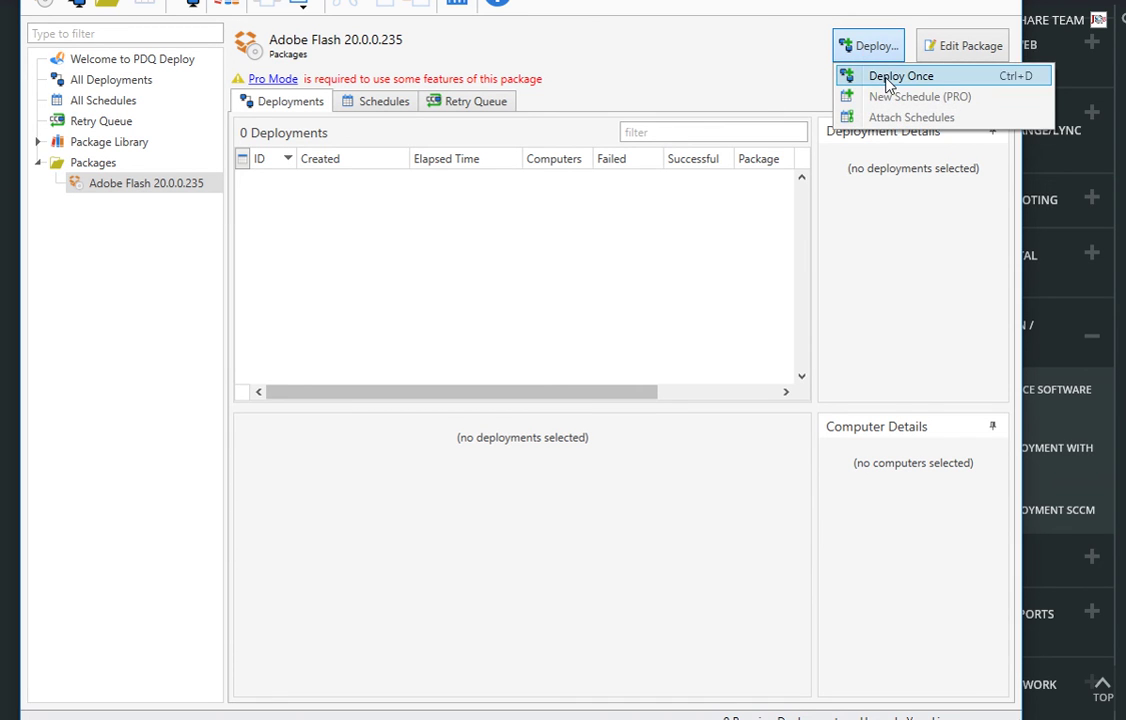
{"action": "left_click", "coordinate": [888, 85]}
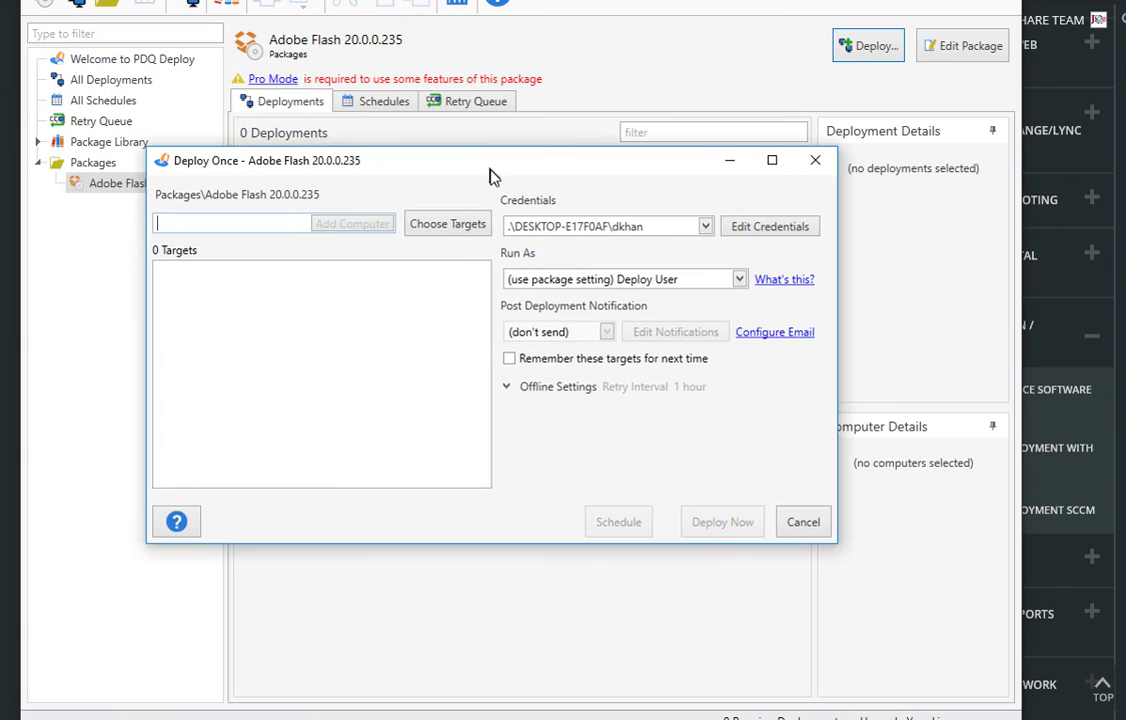
{"action": "left_click", "coordinate": [440, 231]}
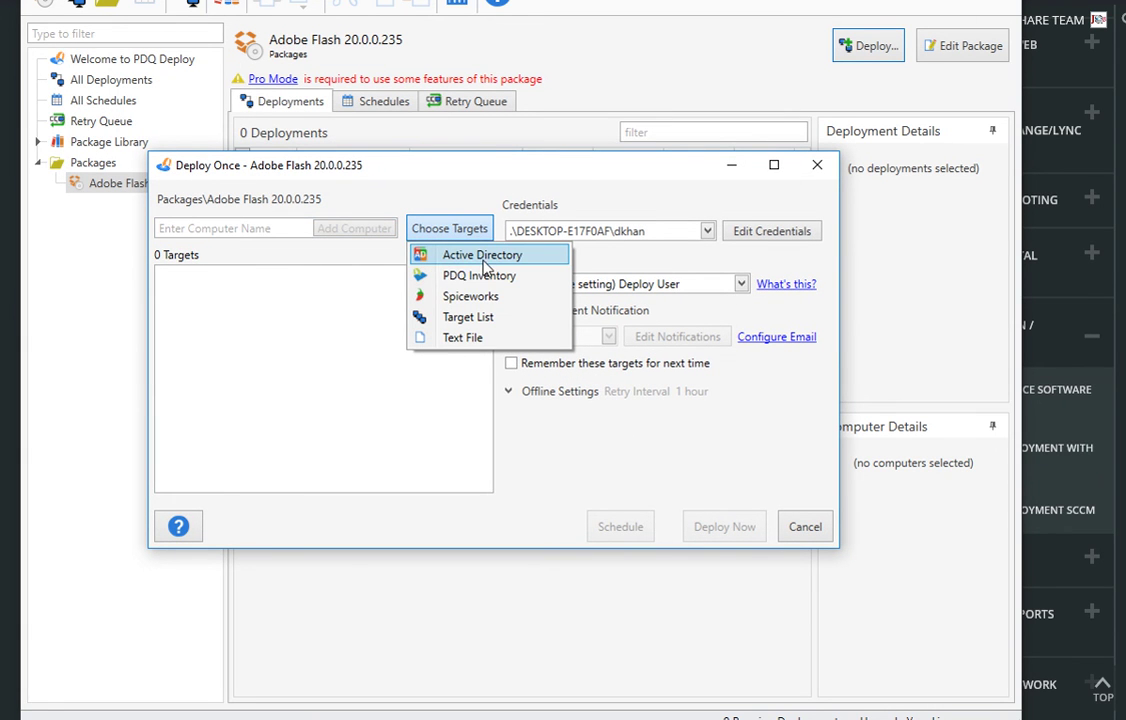
{"action": "left_click", "coordinate": [271, 297]}
{"action": "left_click", "coordinate": [246, 230]}
{"action": "right_click", "coordinate": [248, 237]}
{"action": "left_click", "coordinate": [292, 287]}
{"action": "left_click", "coordinate": [344, 232]}
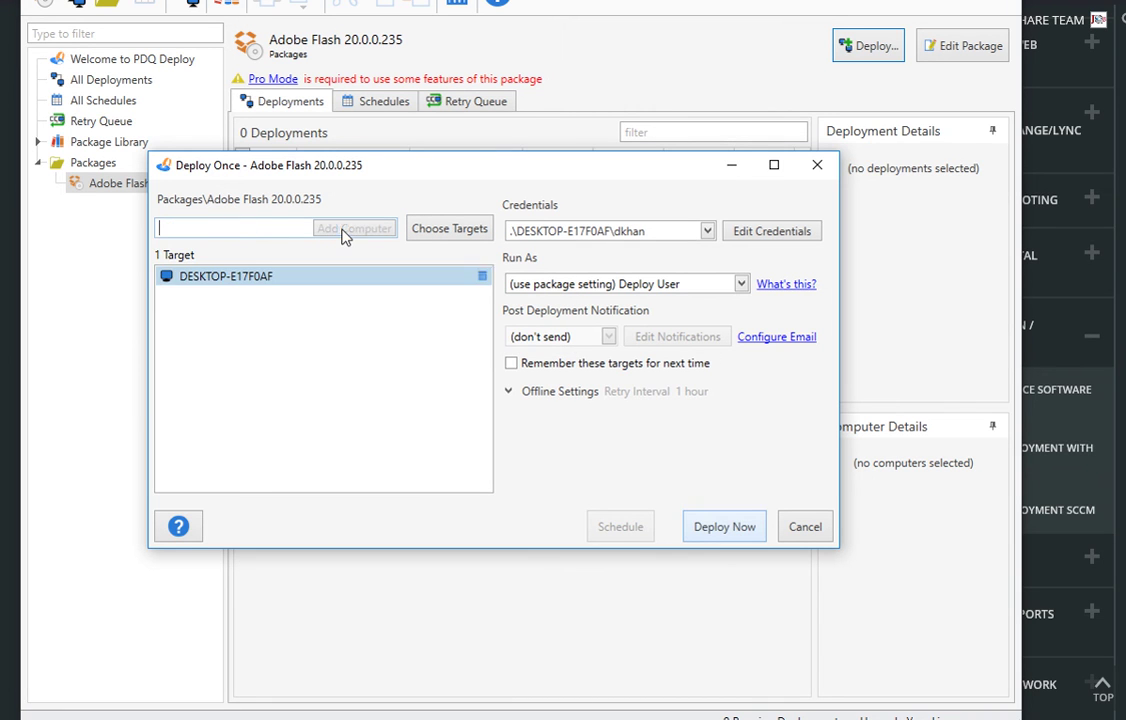
{"action": "left_click", "coordinate": [721, 527]}
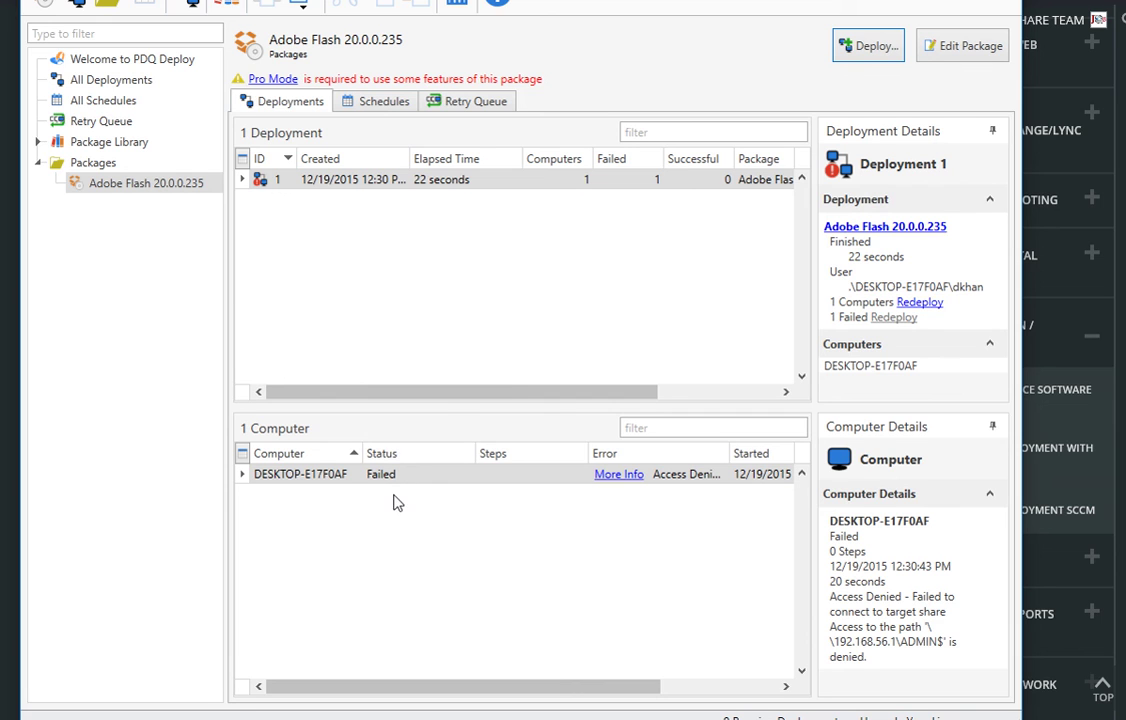
{"action": "left_click", "coordinate": [785, 475]}
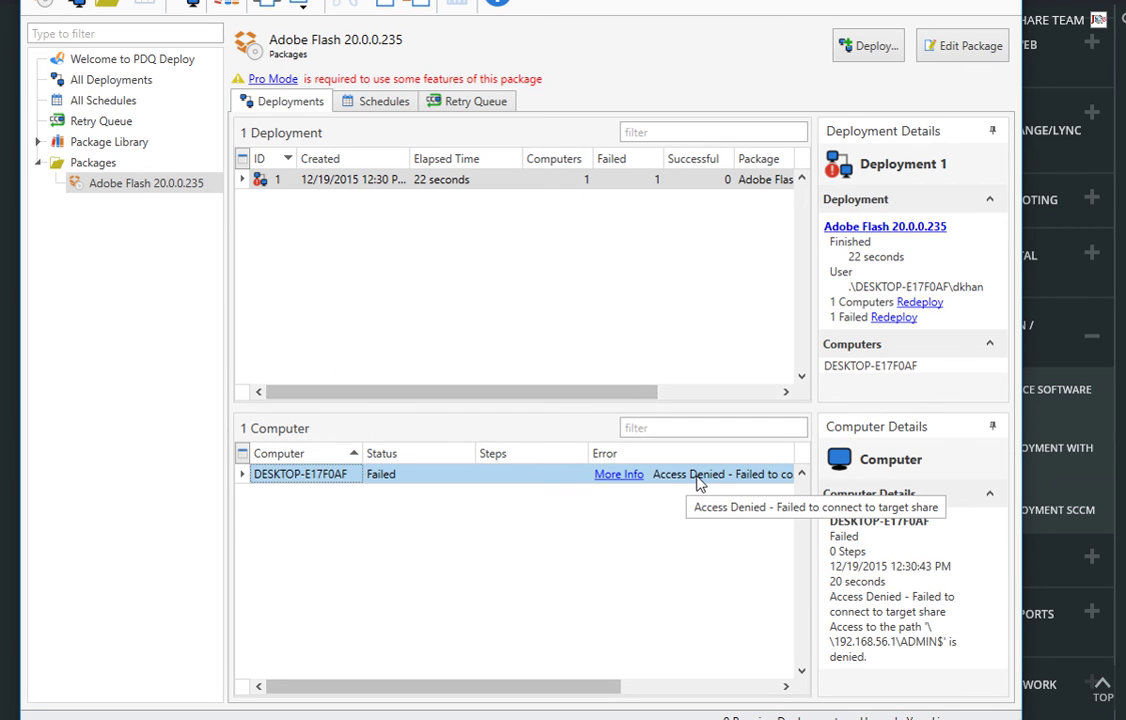
Rename the Adobe Flash 20.0.0.235 package to dkhandeploy.
{"action": "left_click", "coordinate": [116, 186]}
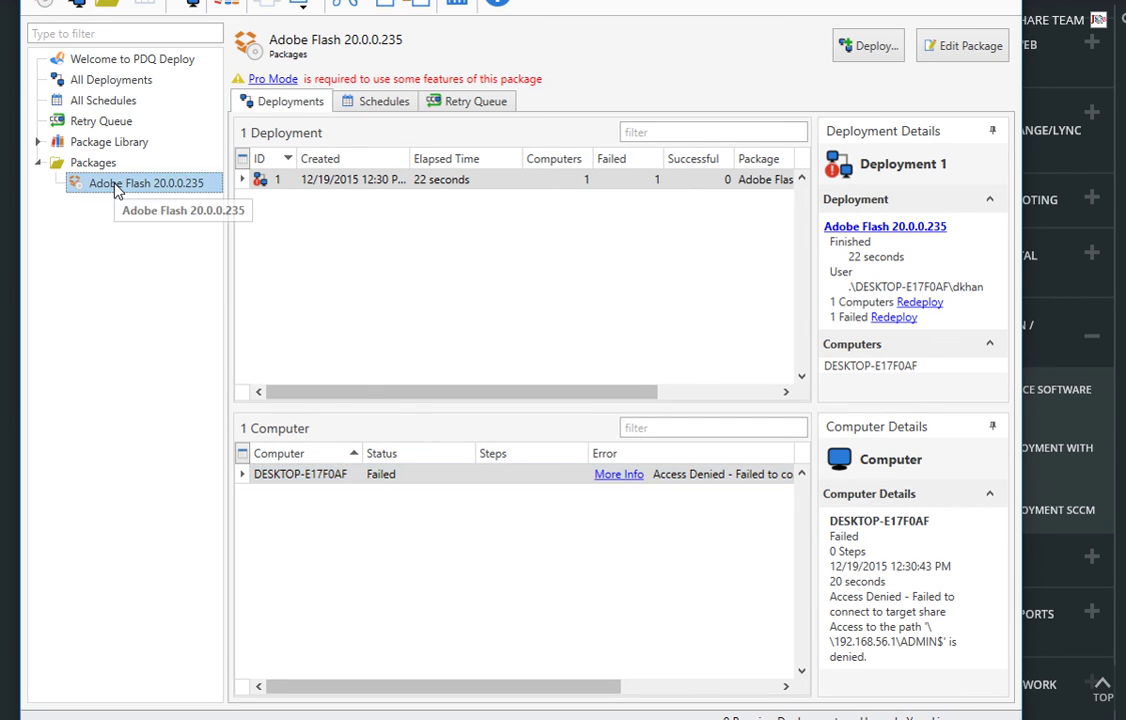
{"action": "right_click", "coordinate": [116, 186]}
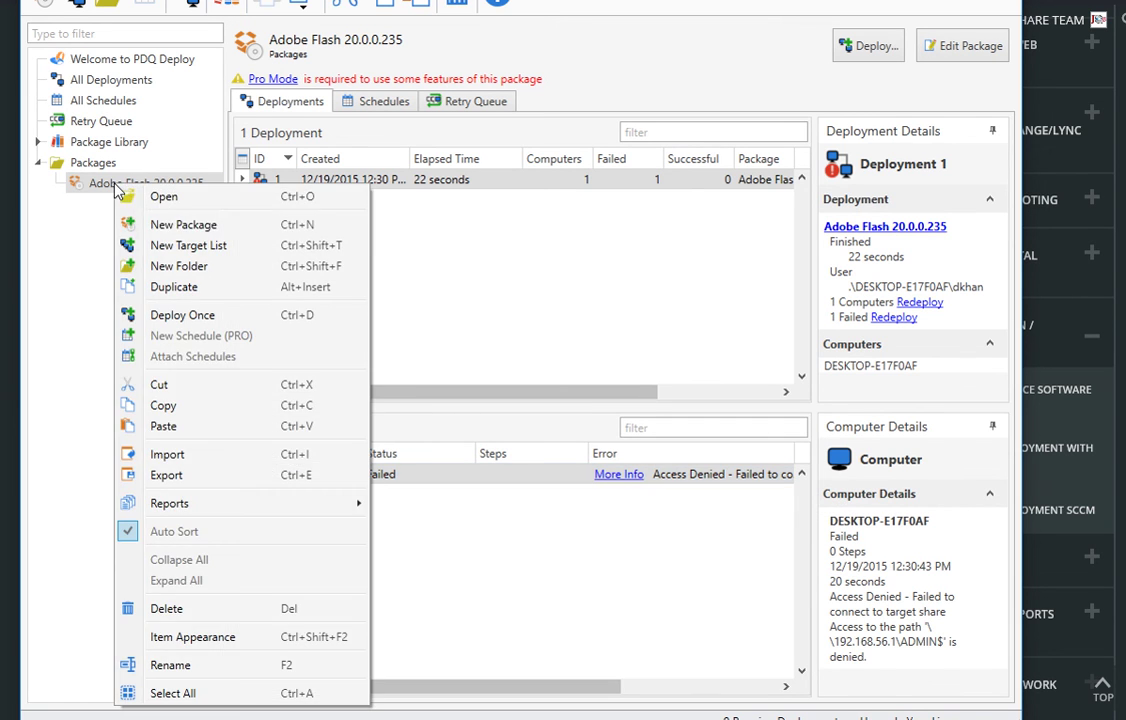
{"action": "left_click", "coordinate": [188, 667]}
{"action": "type", "text": "dkhandeploy"}
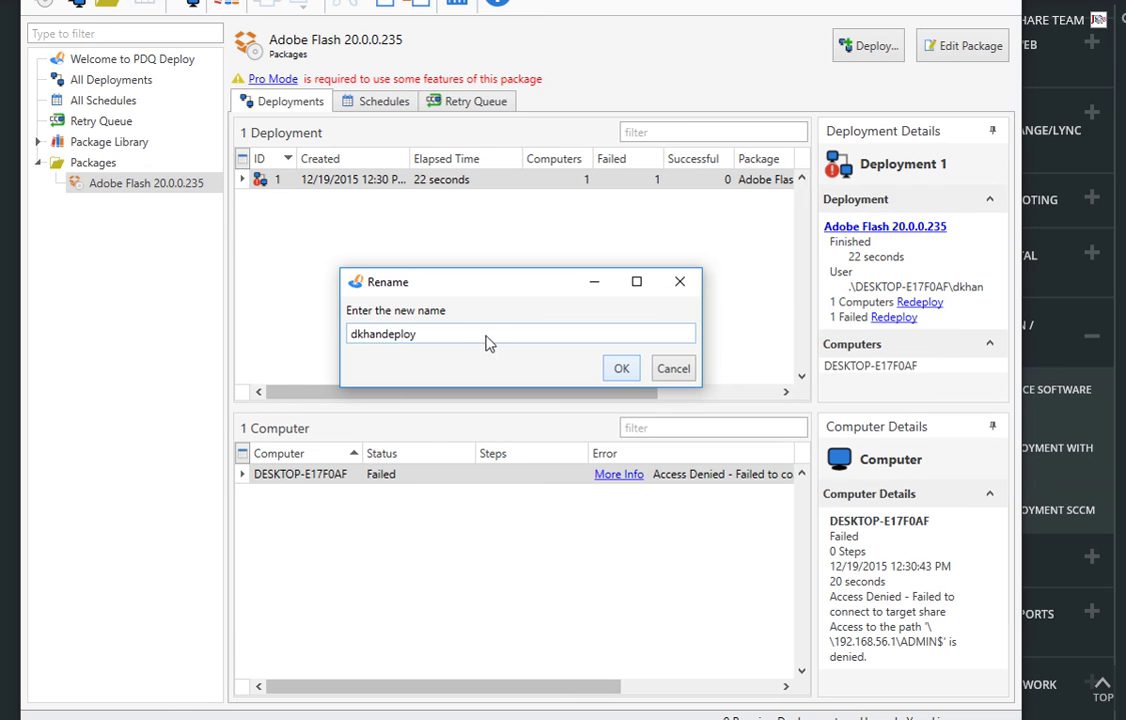
{"action": "left_click", "coordinate": [620, 368]}
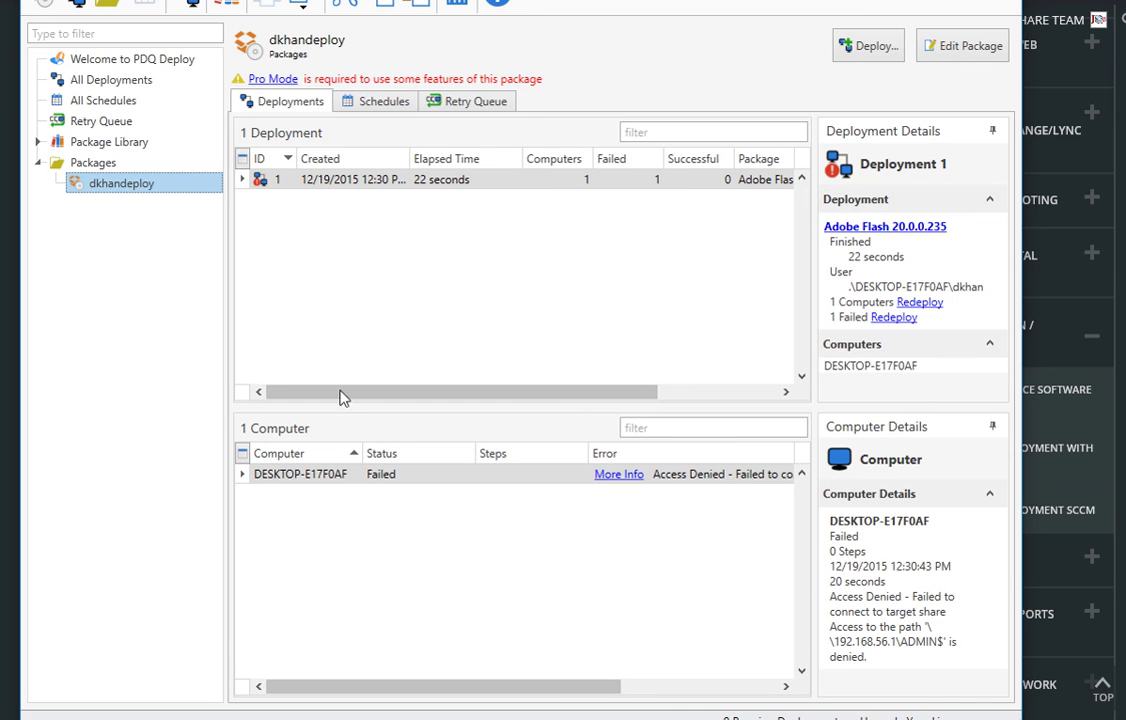
Switch to Snipping Tool and capture a new snip of the PDQ Deploy window showing the renamed package's deployment.
{"action": "key", "text": "alt+Tab"}
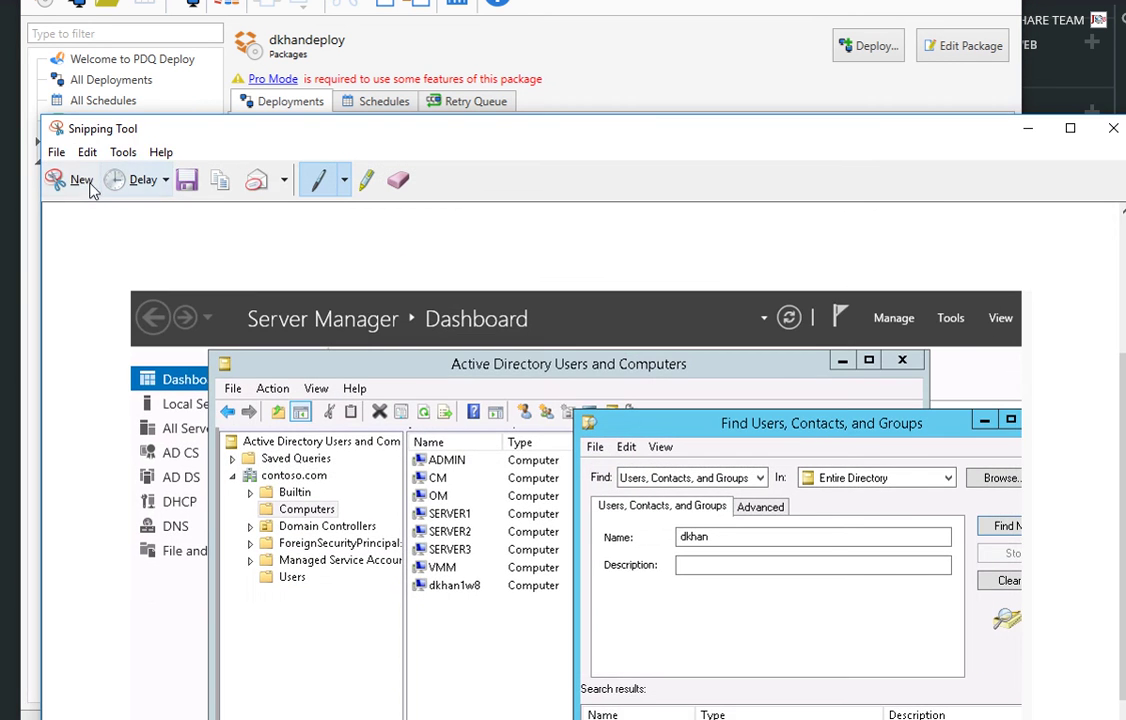
{"action": "left_click", "coordinate": [84, 189]}
{"action": "left_click_drag", "start_coordinate": [10, 2], "coordinate": [998, 697]}
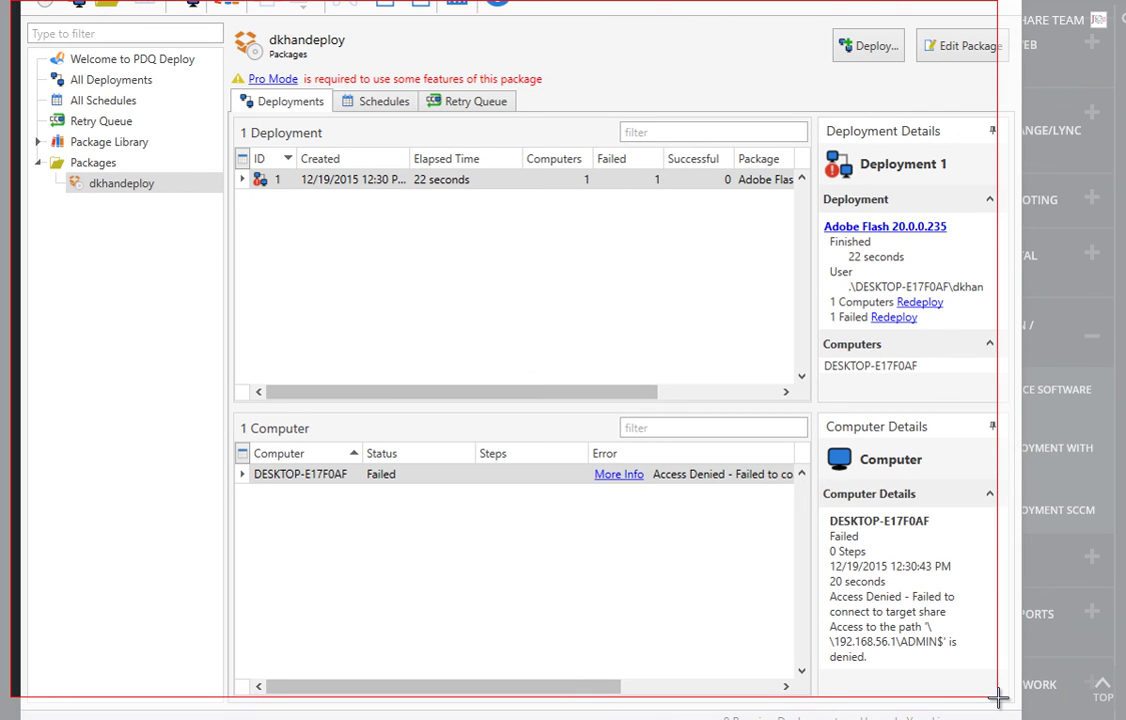